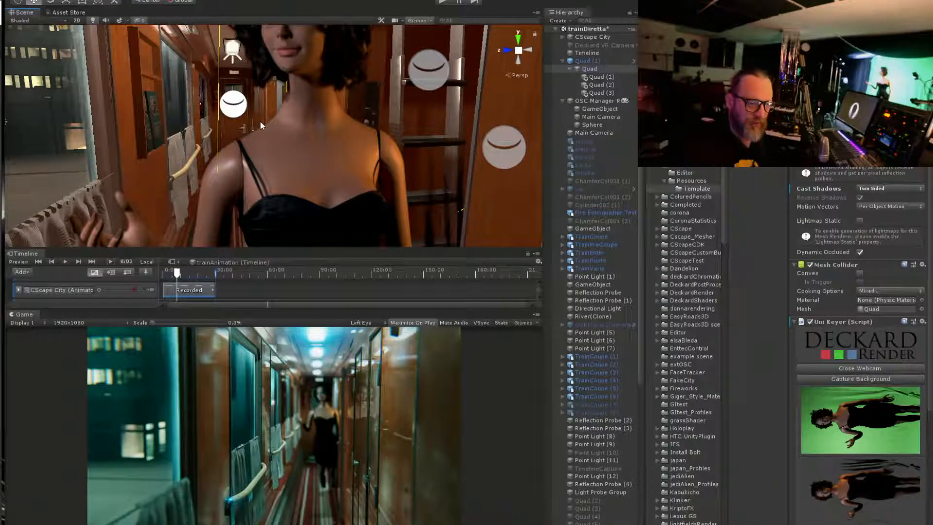
Move the trainAnimation playhead to 5:28 and select the keyed figure's Quad (1) in the scene.
left_click_drag(179, 273, 174, 276)
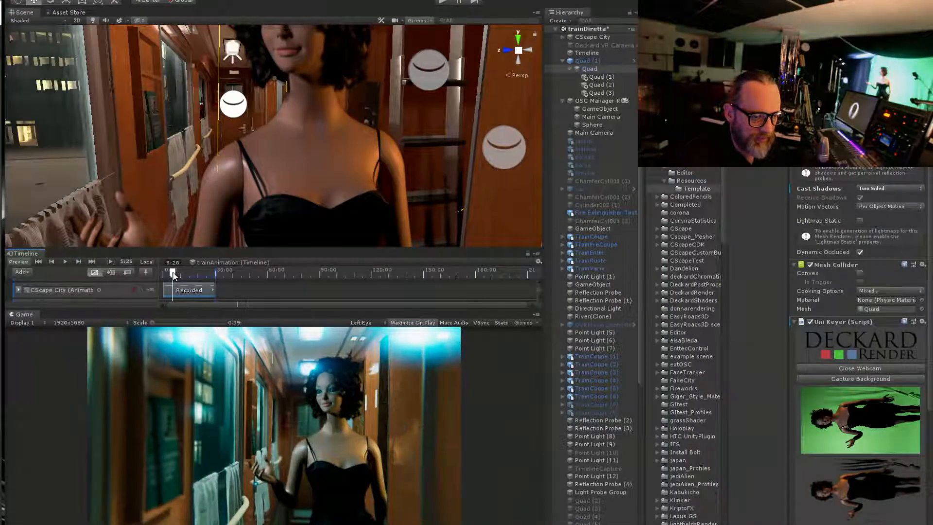
left_click(277, 142)
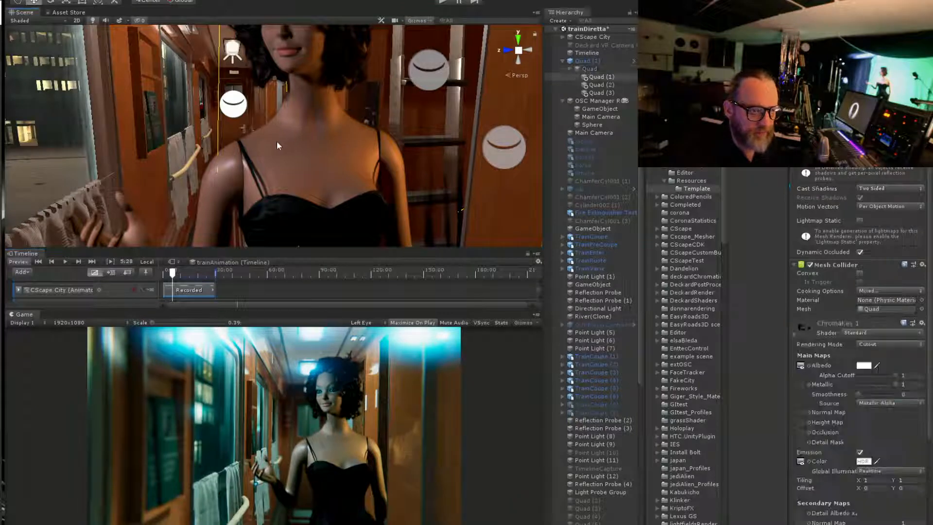
scroll(325, 154, "down", 3)
middle_click_drag(330, 153, 328, 144)
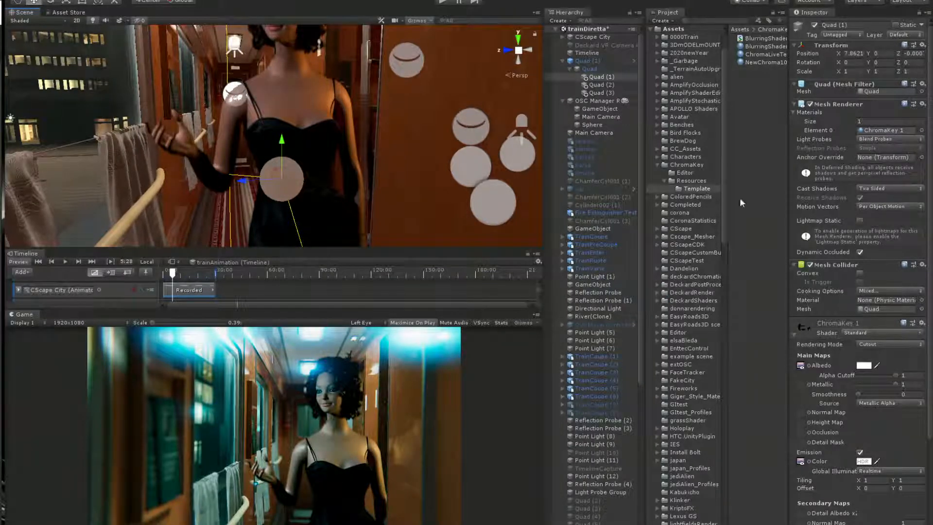
Review the Uni Keyer settings of the parent Quad and select its NewChroma1042 material in the Template folder.
left_click(599, 71)
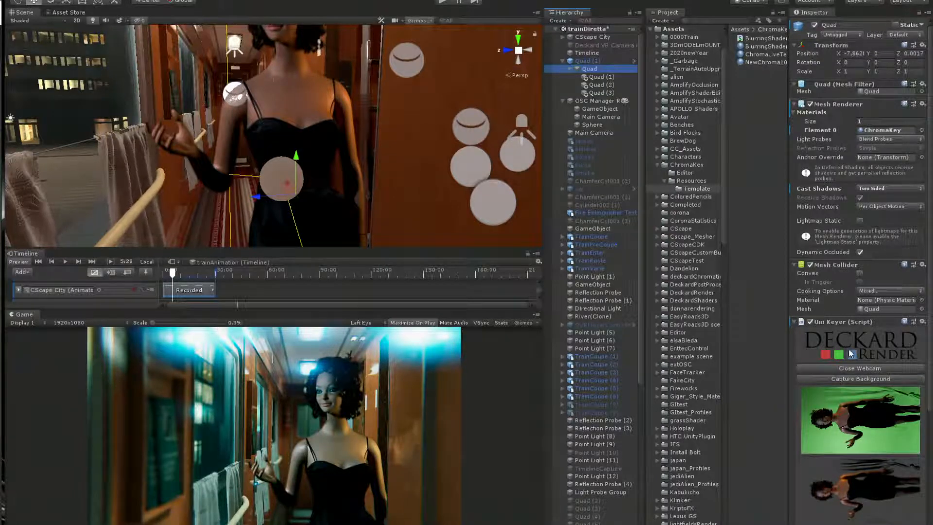
scroll(851, 353, "down", 5)
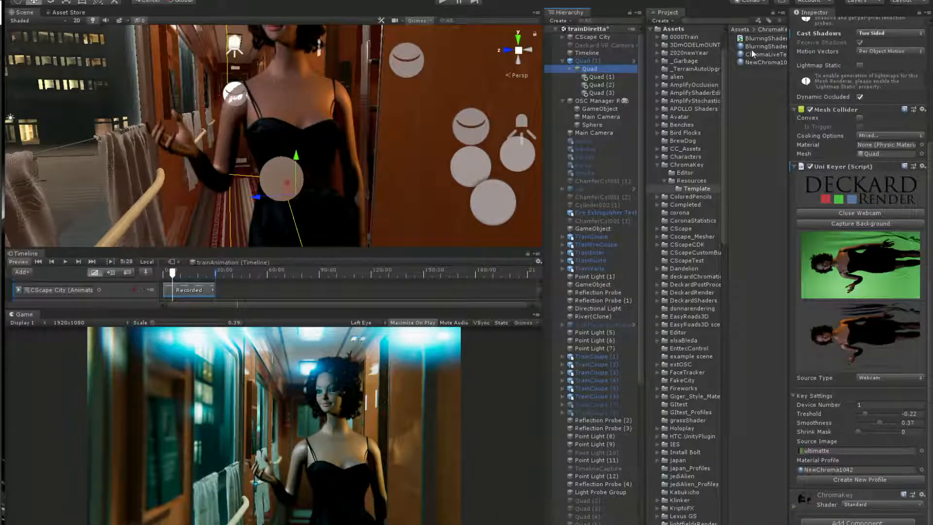
left_click(757, 62)
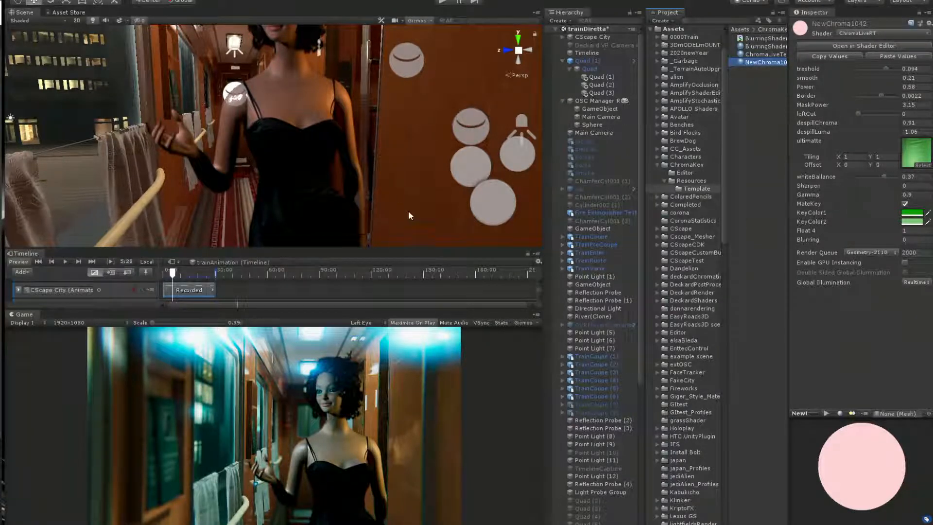
Set despillChroma and despillLuma to 0 on the NewChroma1042 material and inspect the figure's edges.
middle_click_drag(273, 101, 274, 106)
left_click(894, 121)
type("0")
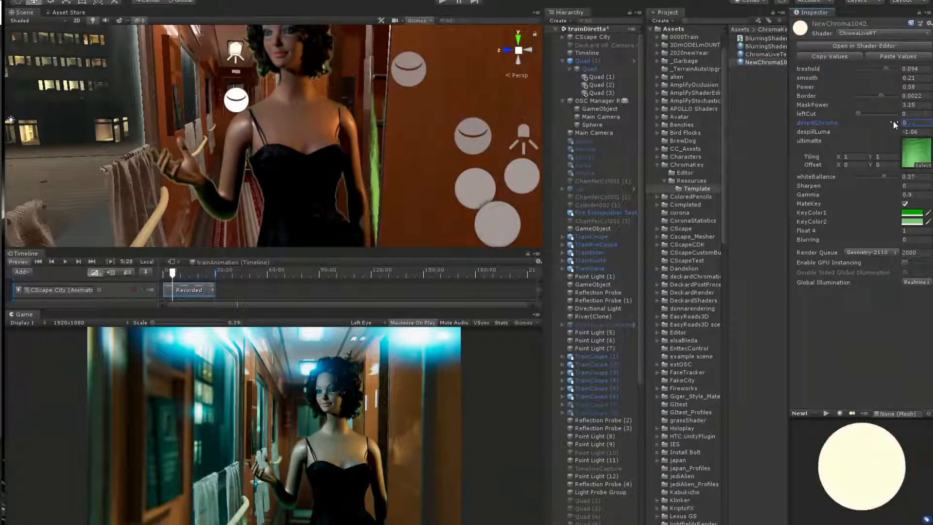
type("0")
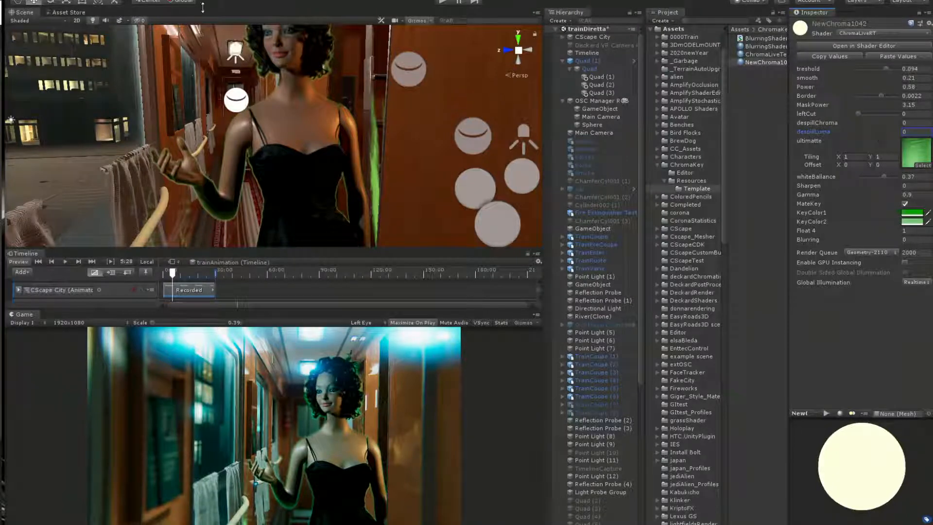
mouse_move(285, 147)
middle_mouse_down()
mouse_move(279, 158)
mouse_move(284, 150)
middle_mouse_up()
scroll(281, 152, "up", 3)
scroll(284, 150, "down", 3)
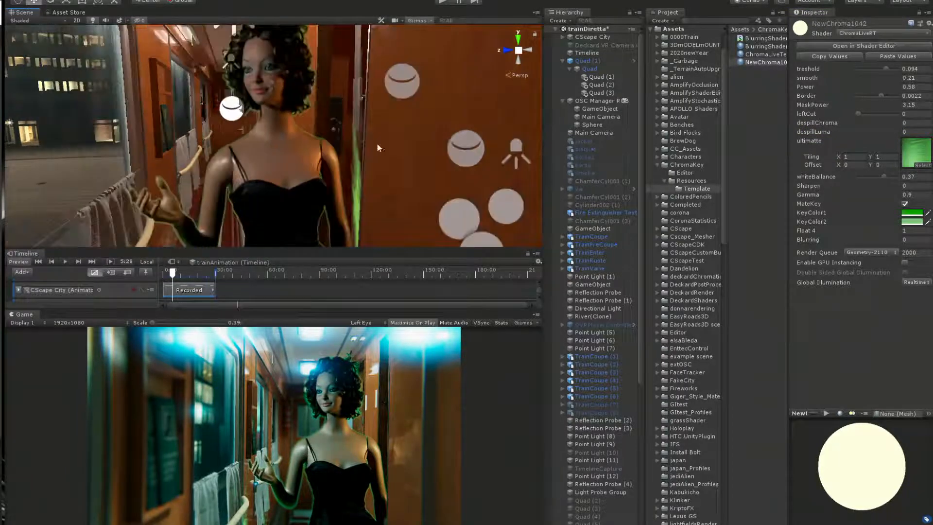
Set the Border value of the NewChroma1042 material to 0 and check the figure's outline up close.
left_click(879, 97)
left_click_drag(880, 96, 899, 94)
type("0")
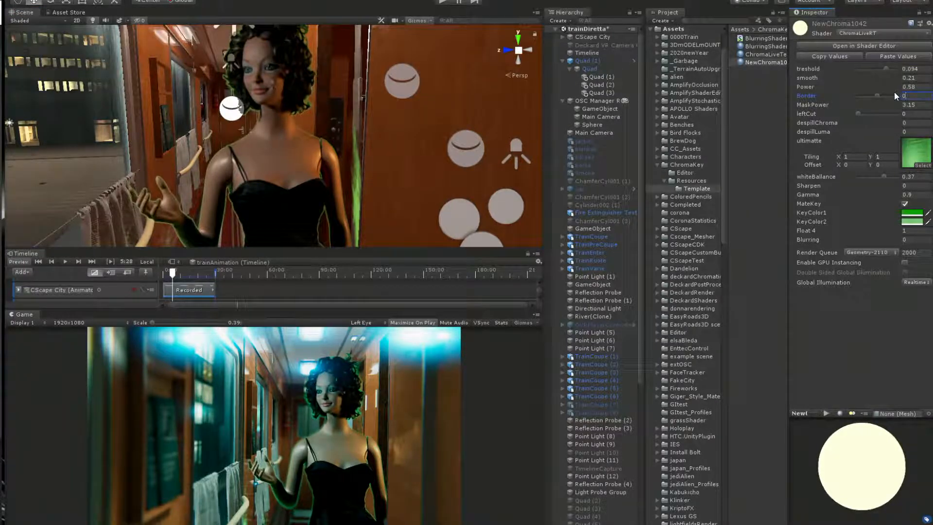
middle_click_drag(269, 151, 272, 157)
scroll(268, 154, "up", 3)
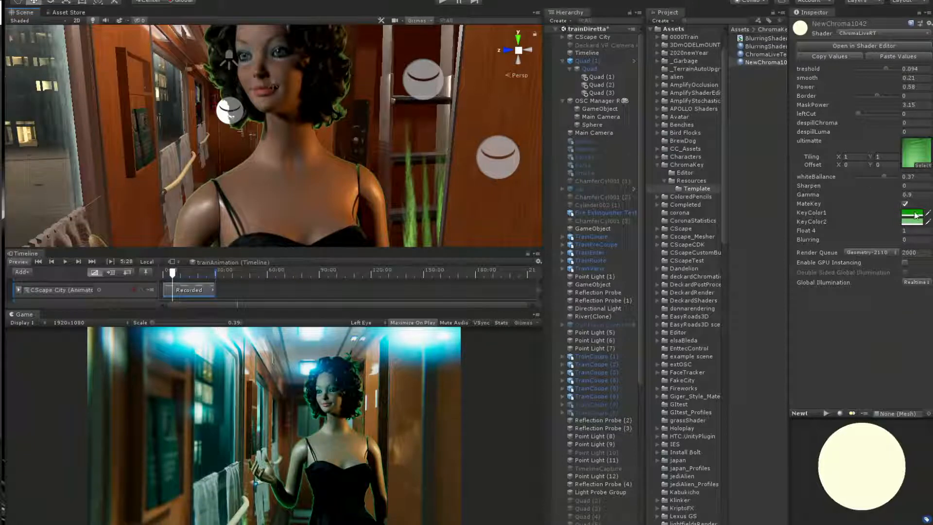
Set despillChroma to 1.11 and despillLuma to -0.91 on the material, checking the green spill on the hair and face.
mouse_move(890, 124)
left_mouse_down()
mouse_move(914, 124)
mouse_move(884, 129)
left_mouse_up()
middle_click_drag(172, 161, 176, 143)
left_click_drag(893, 133, 771, 141)
scroll(255, 105, "down", 3)
middle_click_drag(255, 105, 254, 120)
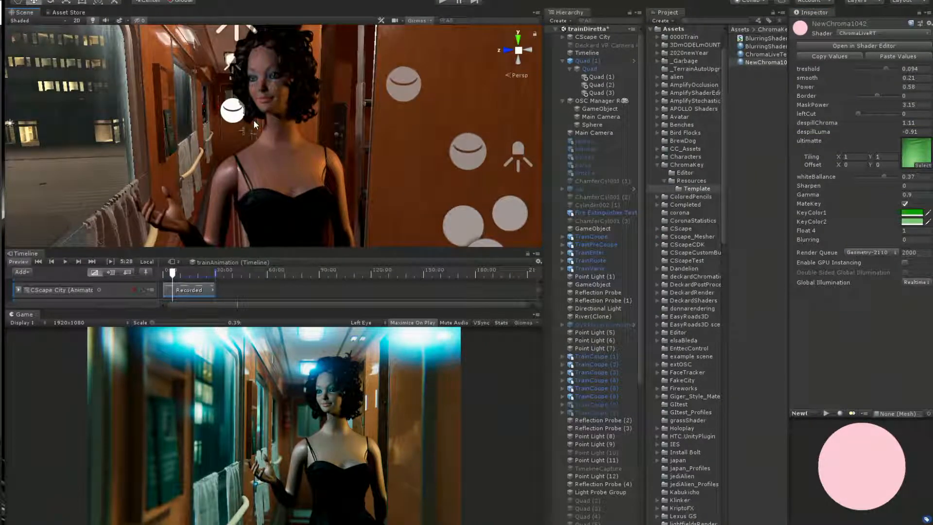
middle_click_drag(287, 84, 289, 122)
scroll(287, 107, "up", 3)
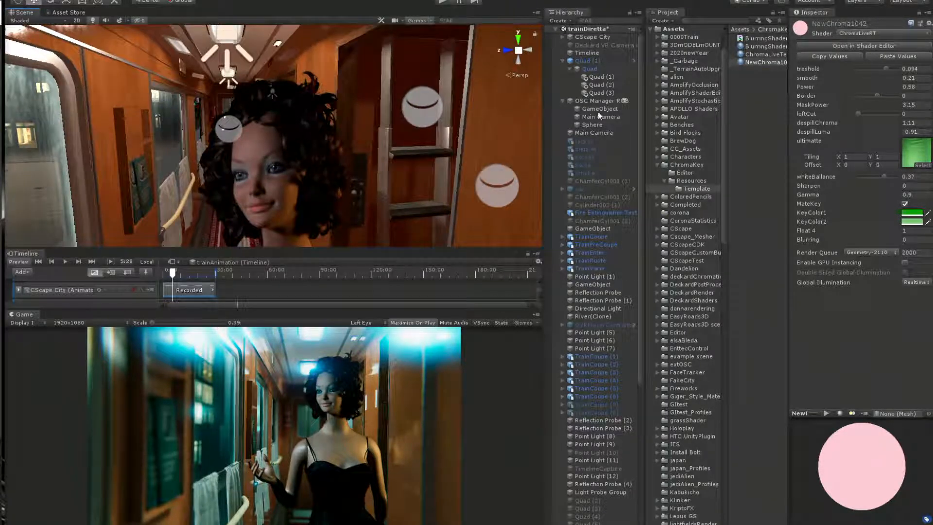
Set the NewChroma1042 material's treshold to 0.047 and smooth to 0.27, checking the whole figure.
mouse_move(888, 68)
left_mouse_down()
mouse_move(871, 71)
mouse_move(897, 78)
left_mouse_up()
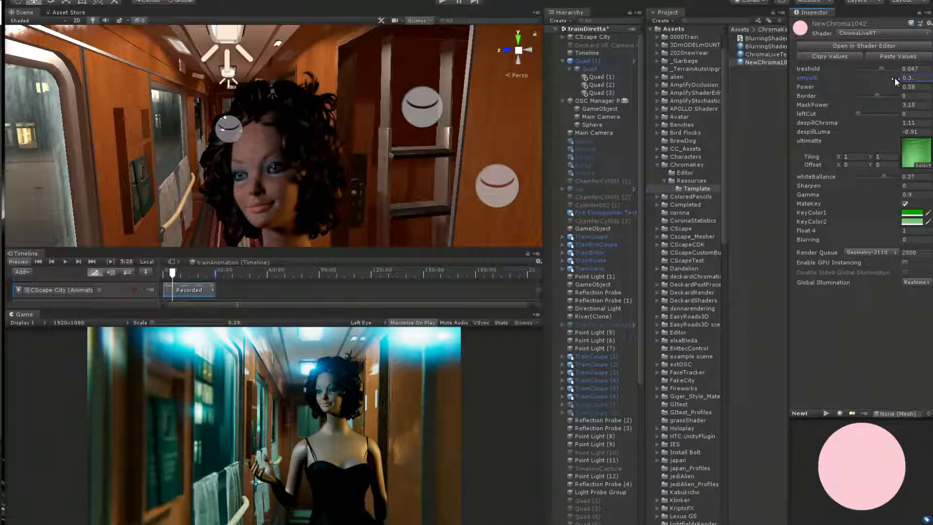
middle_click_drag(248, 175, 270, 189)
scroll(269, 190, "down", 5)
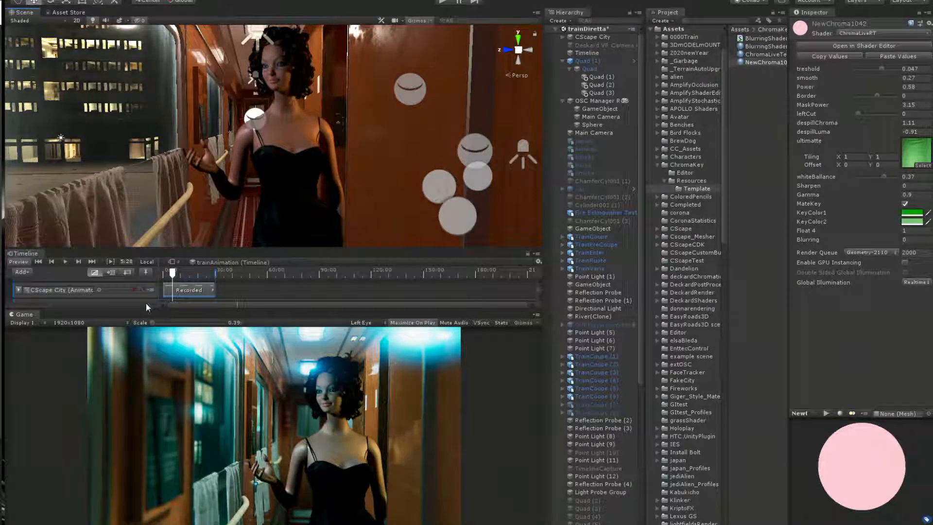
Move the timeline to 3:45 and run the scene in Play mode with an enlarged Game view.
left_click_drag(172, 275, 170, 274)
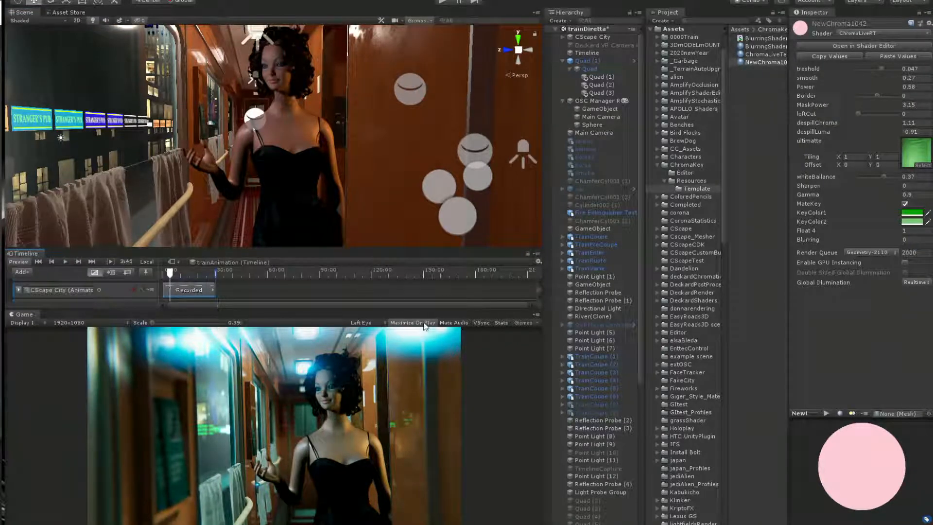
left_click(443, 1)
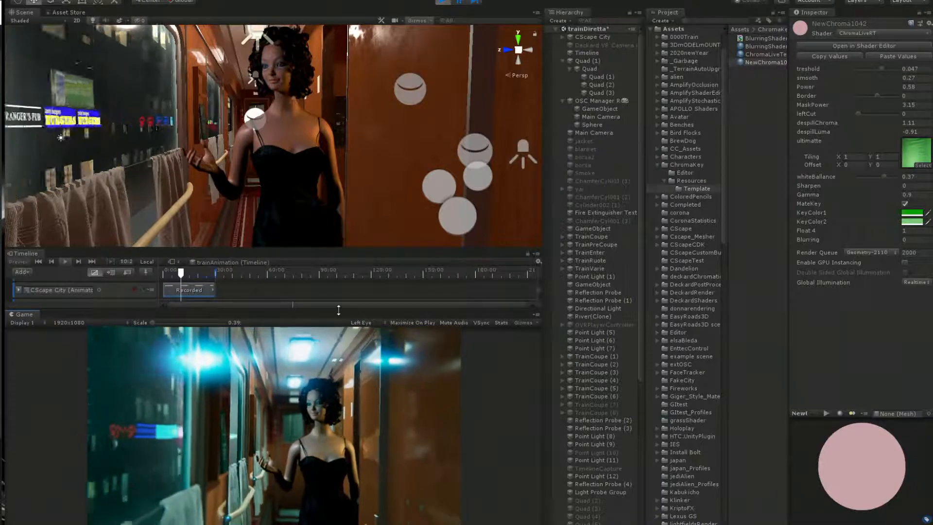
left_click_drag(340, 309, 340, 283)
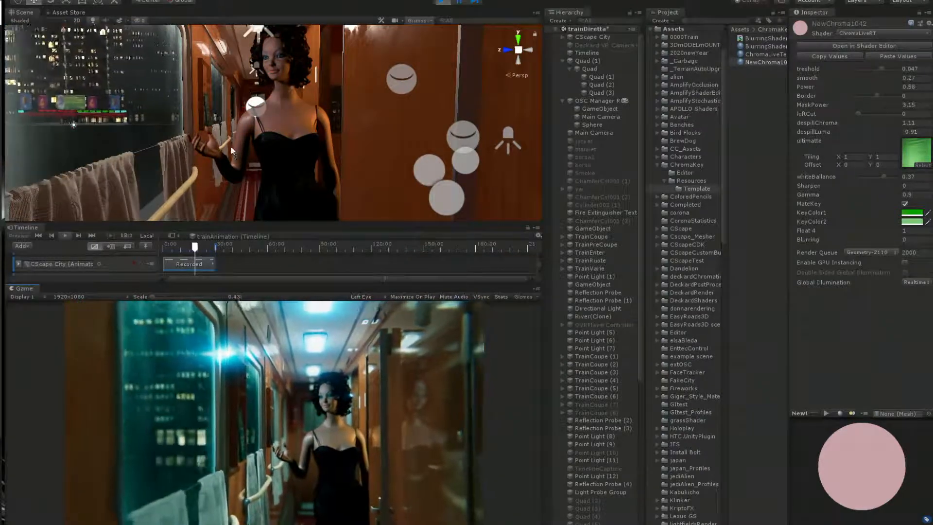
Examine the keyed figure and its lighting in the scene from several angles and distances while the train animation plays.
right_click_drag(252, 138, 372, 161)
middle_click_drag(162, 148, 206, 130)
mouse_move(311, 124)
middle_mouse_down()
mouse_move(334, 120)
mouse_move(312, 129)
middle_mouse_up()
scroll(333, 119, "up", 3)
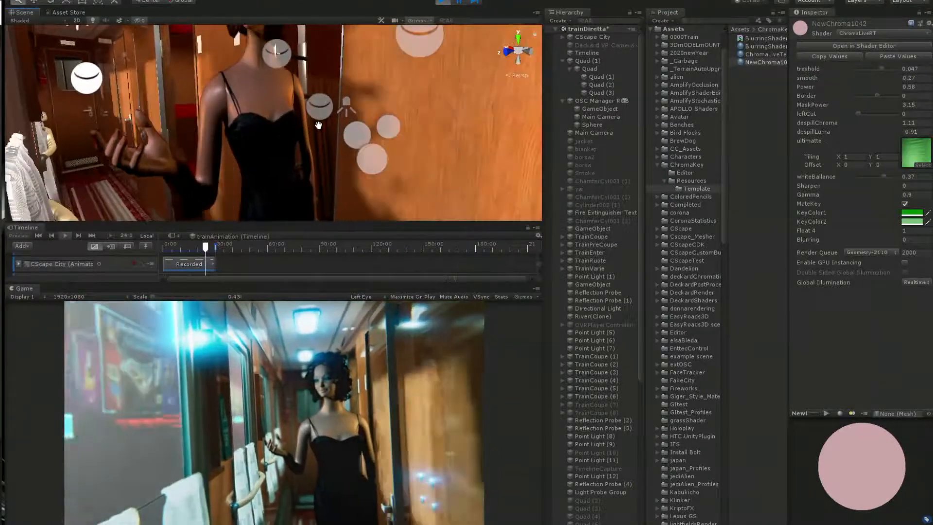
left_click(257, 126)
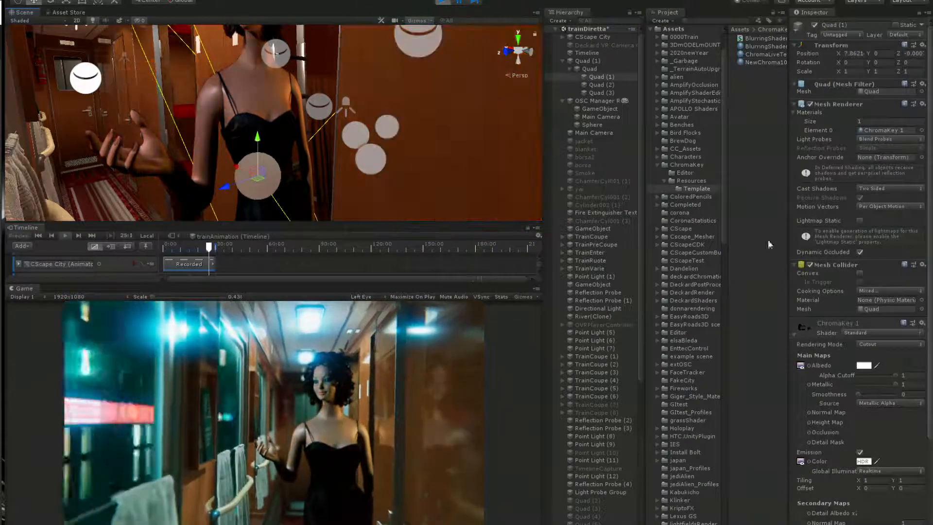
left_click(742, 238)
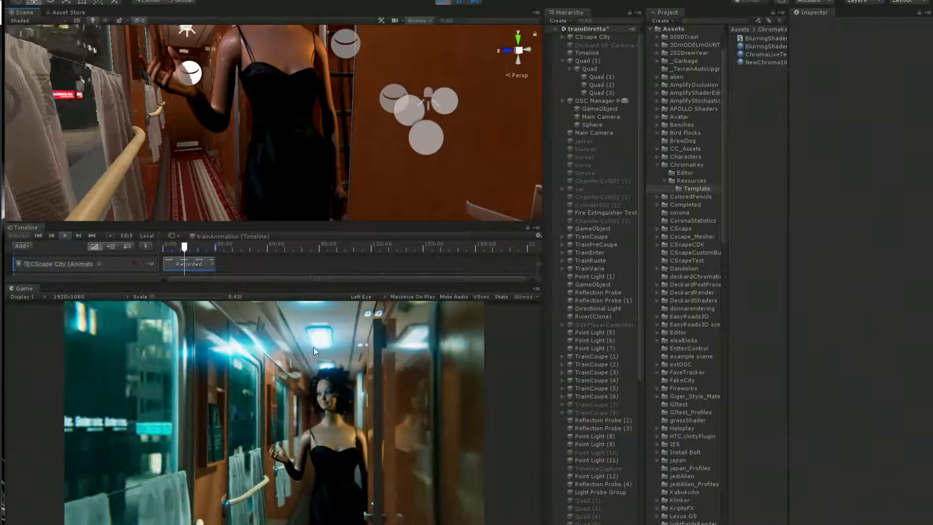
middle_click_drag(280, 99, 254, 131)
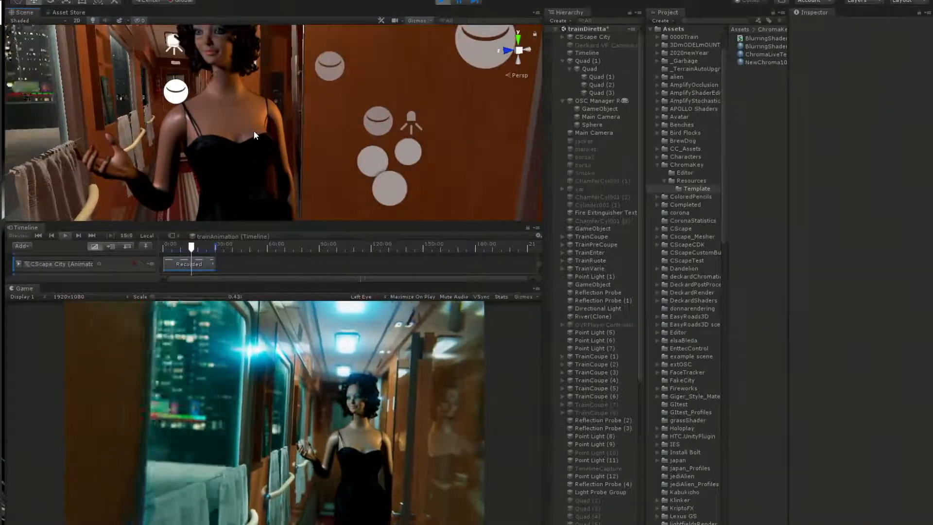
mouse_move(273, 133)
right_mouse_down()
mouse_move(256, 144)
mouse_move(265, 122)
right_mouse_up()
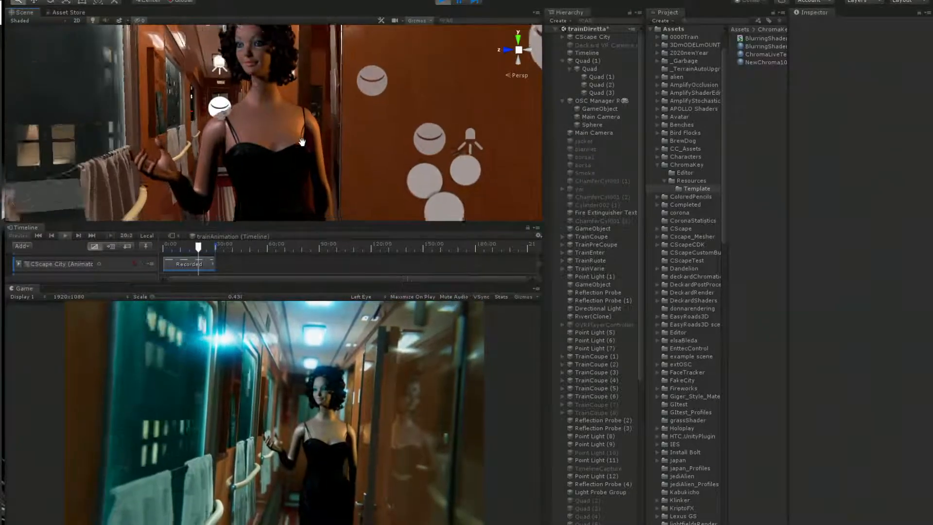
middle_click_drag(308, 155, 279, 156)
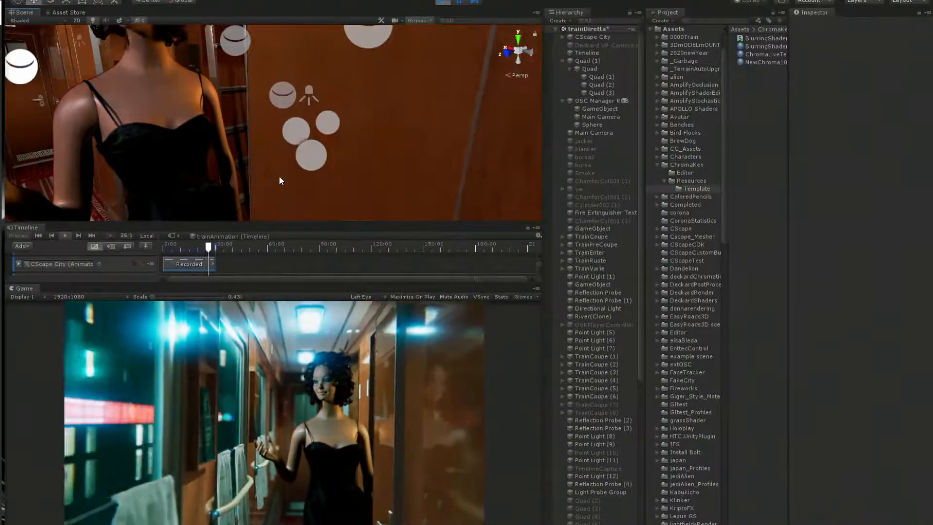
right_click_drag(339, 154, 212, 159)
scroll(333, 146, "down", 2)
middle_click_drag(333, 146, 323, 166)
scroll(325, 123, "down", 3)
left_click_drag(323, 164, 316, 171, "alt")
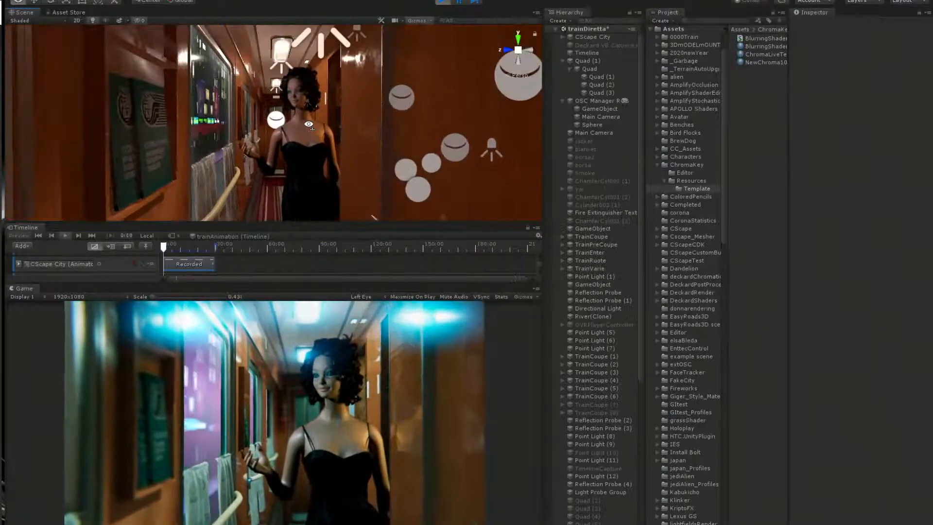
middle_click_drag(316, 171, 314, 156)
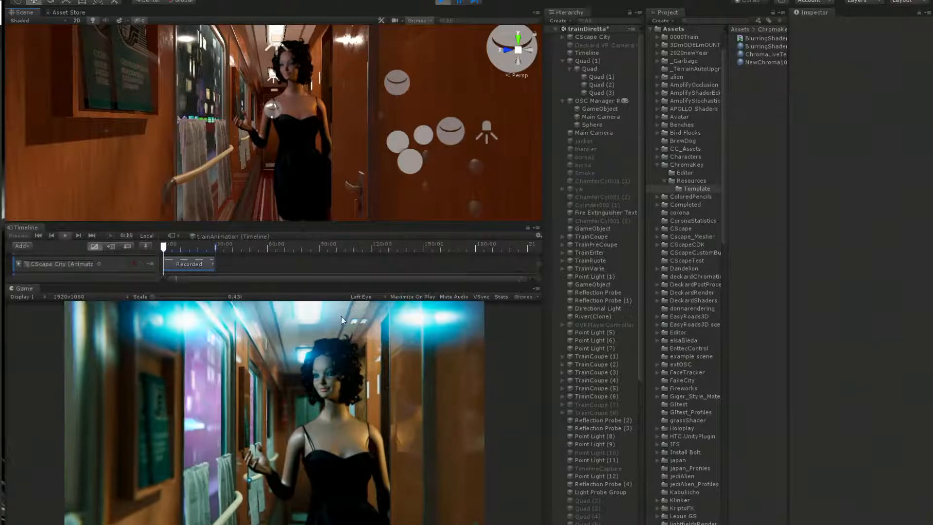
Exit Play mode and restart the webcam feed in the Uni Keyer component of Quad.
left_click(589, 69)
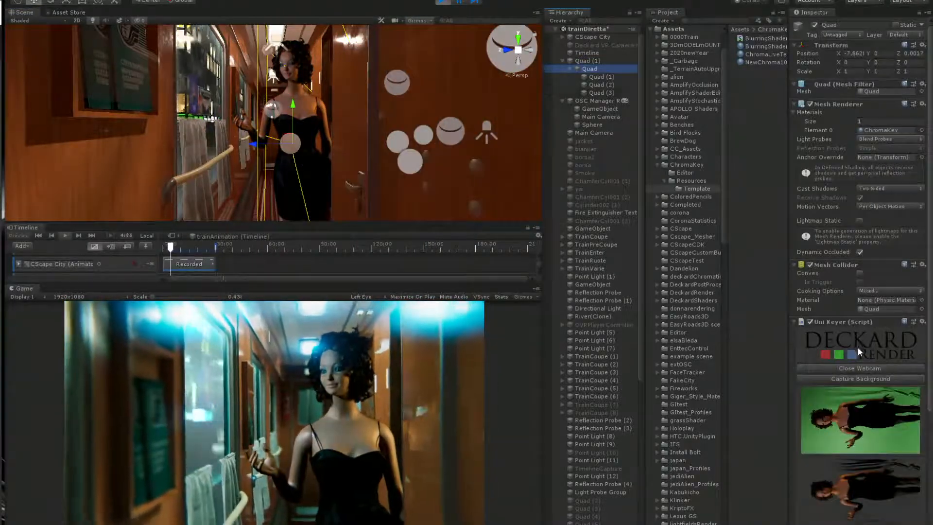
scroll(836, 364, "down", 5)
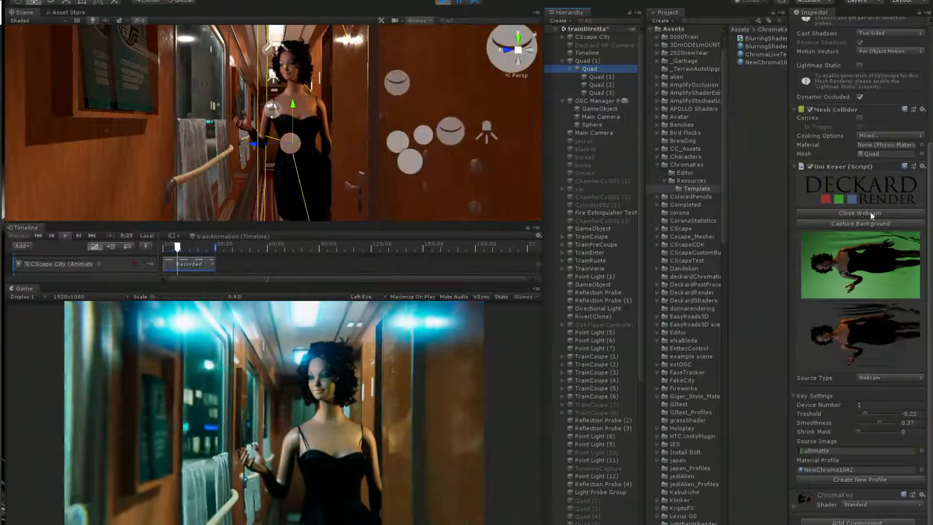
left_click(446, 2)
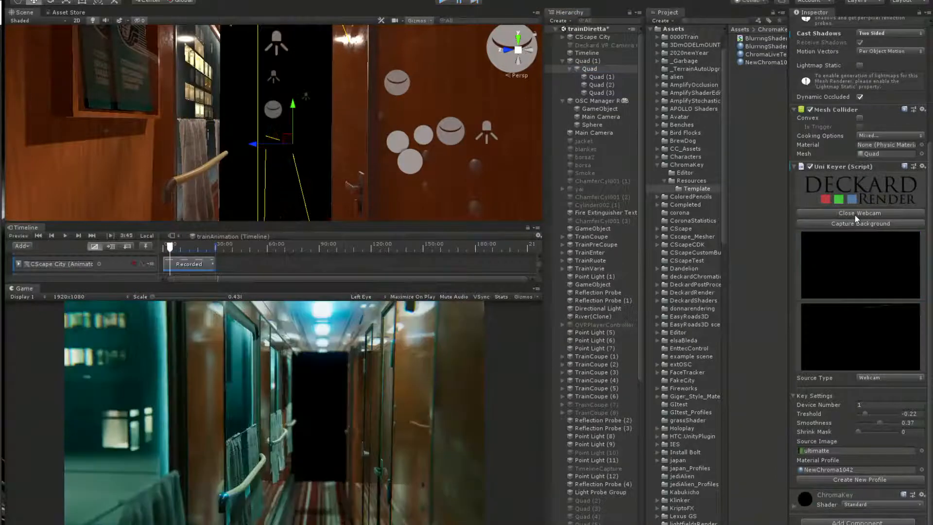
left_click(851, 225)
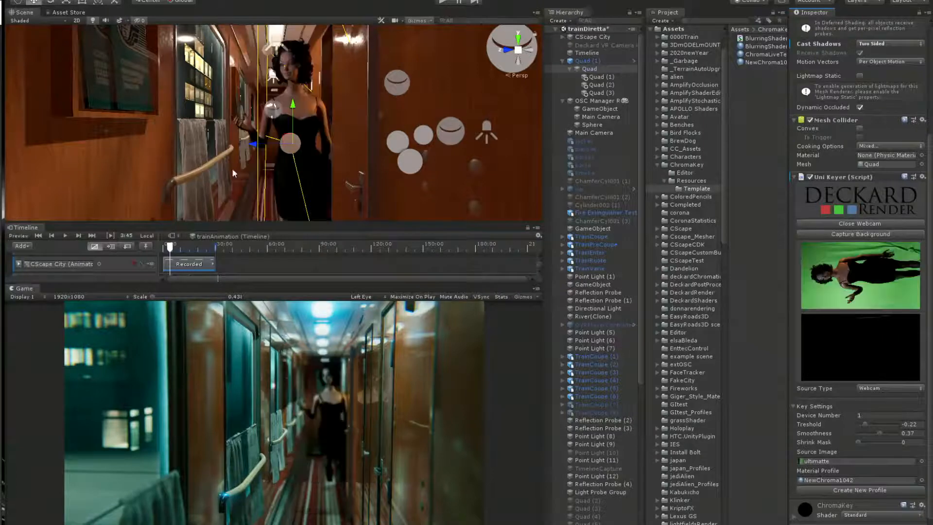
scroll(259, 127, "up", 5)
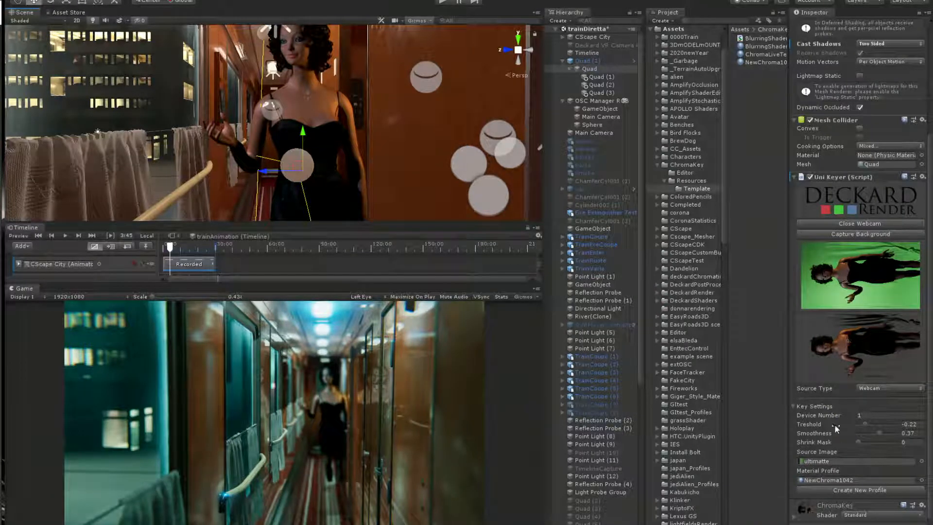
Locate the keyer's ultimatte source image in the project, open it in Photoshop to examine the clean green-screen background, and close it.
scroll(838, 409, "down", 1)
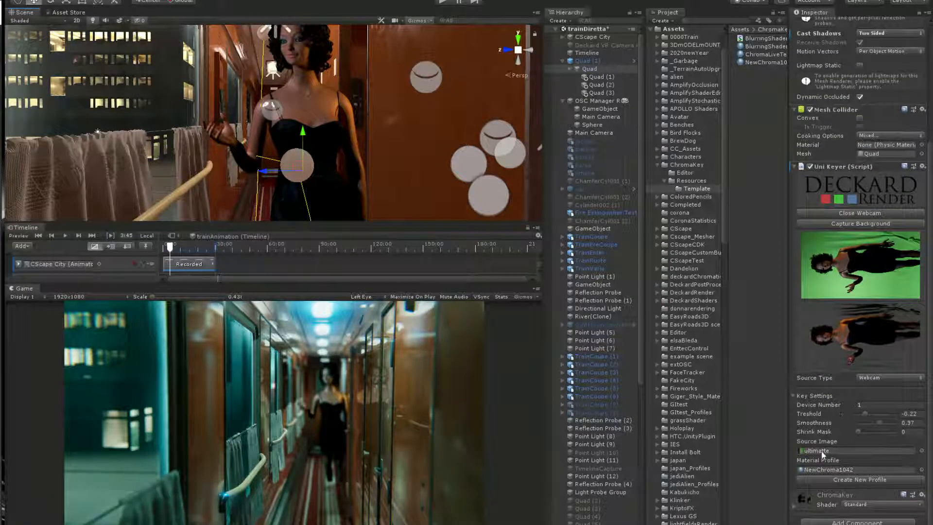
left_click(822, 452)
double_click(751, 493)
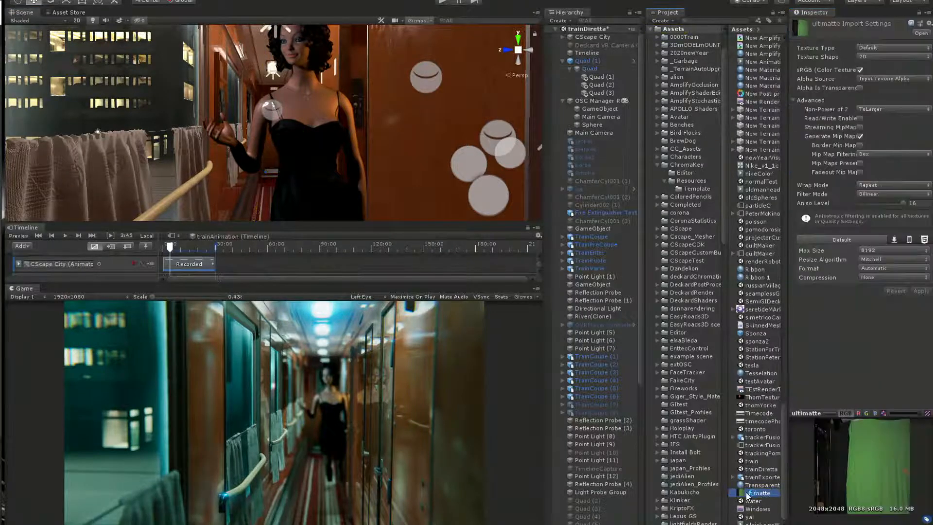
left_click_drag(502, 288, 549, 161)
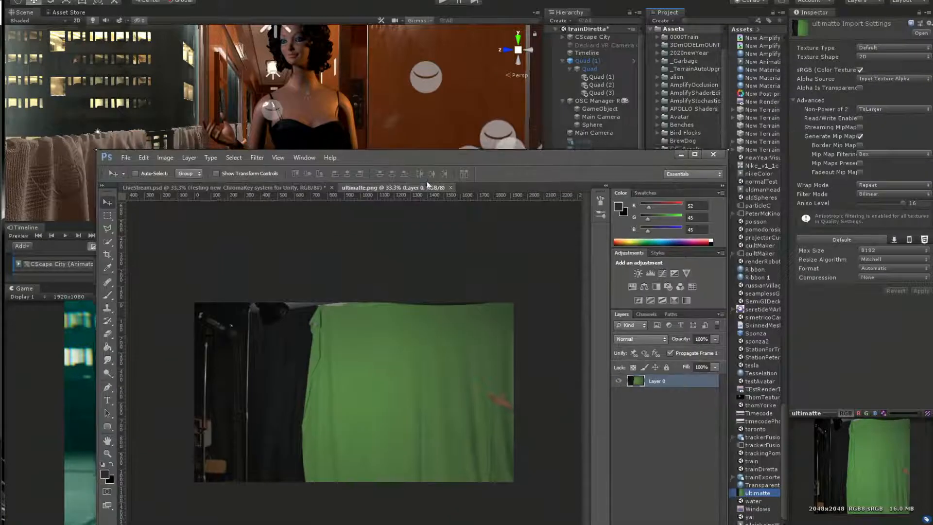
left_click(450, 188)
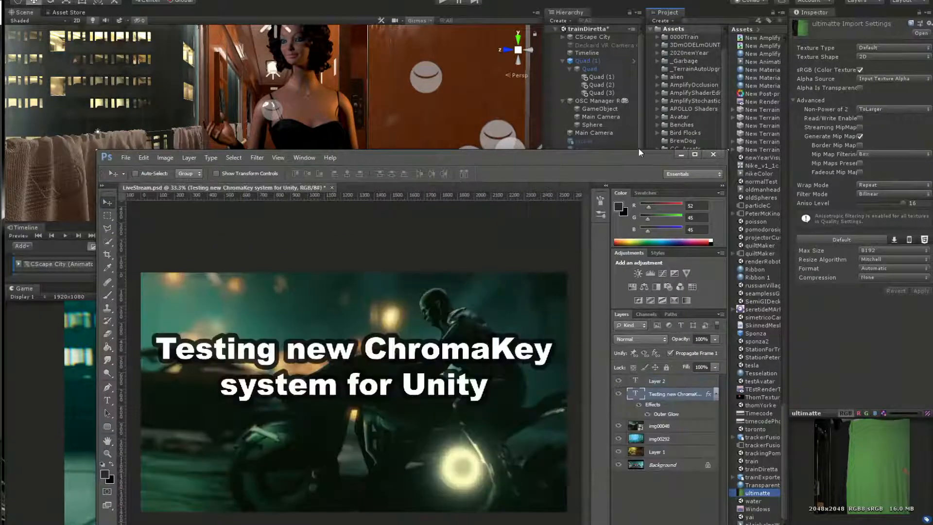
Minimize Photoshop, look through the components of Quad (1) and its child quads, and select Quad with the Uni Keyer component.
left_click(682, 155)
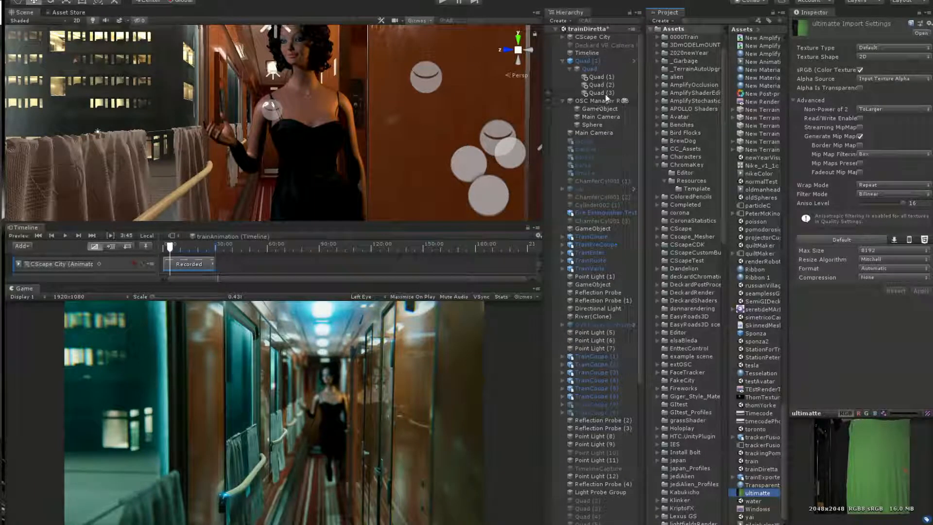
left_click(597, 70)
left_click(599, 63)
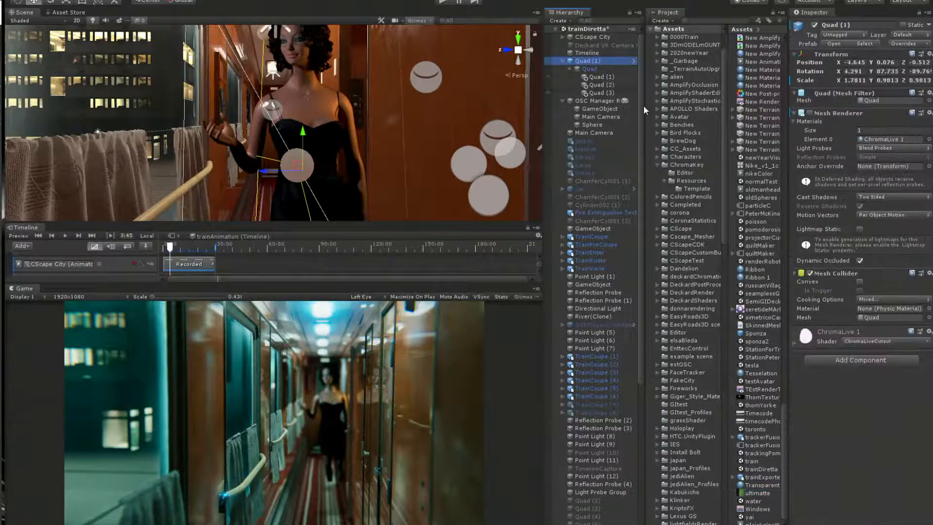
left_click(591, 69)
left_click(599, 77)
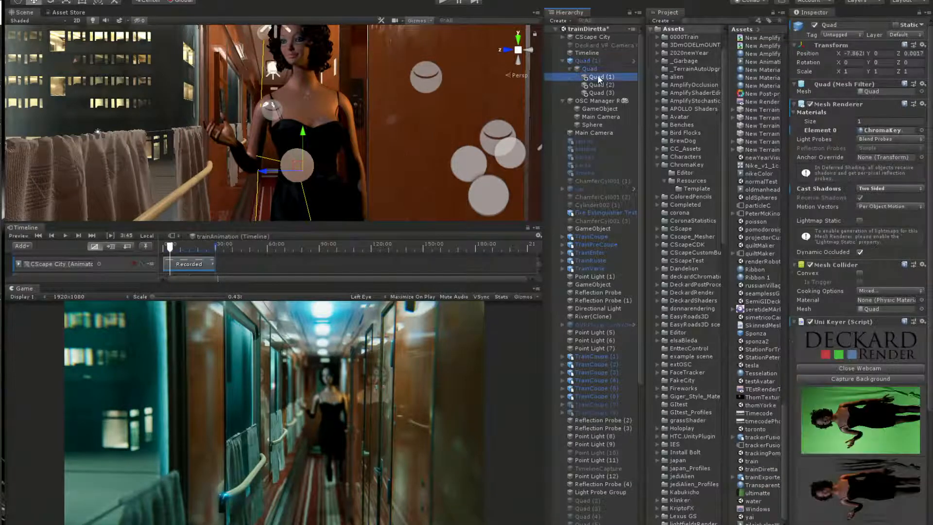
left_click(601, 84)
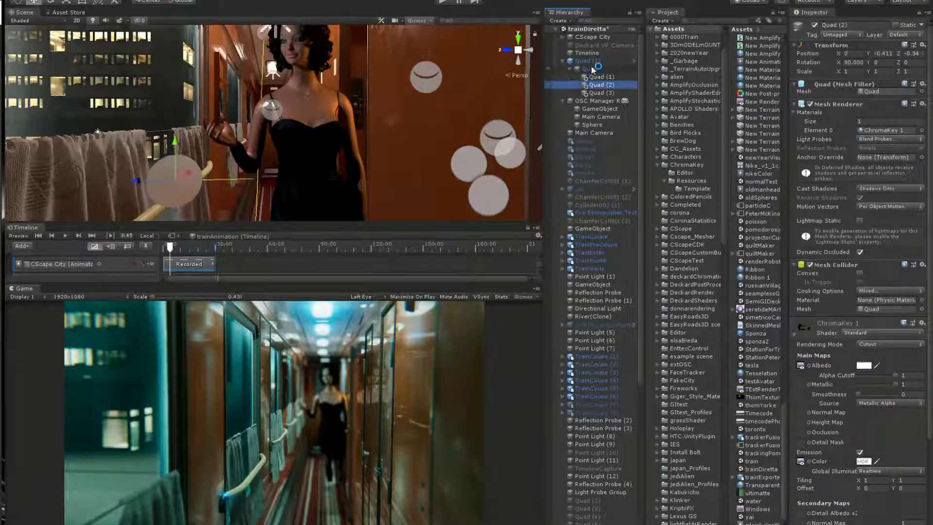
left_click(593, 61)
left_click(593, 68)
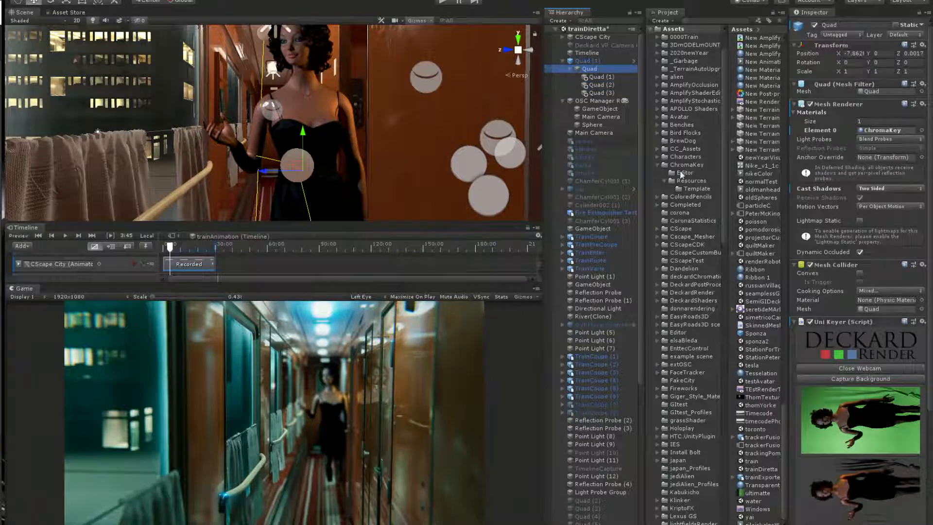
Locate the Uni Keyer's material profile NewChroma1042 in the project and open its shader settings.
scroll(860, 347, "down", 5)
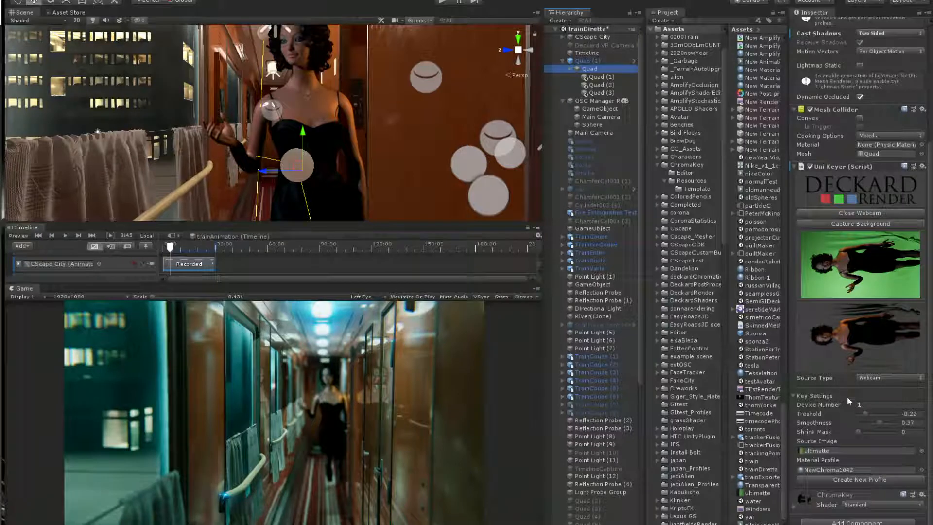
left_click(848, 469)
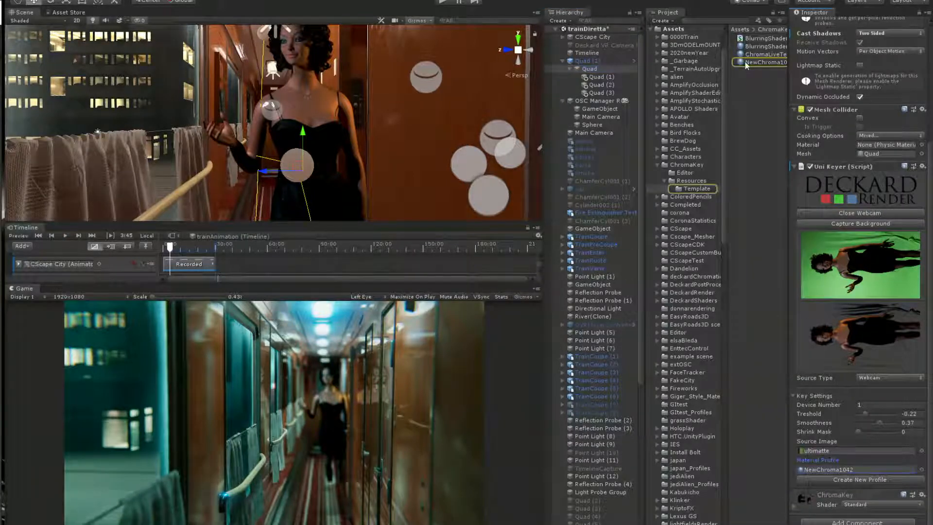
left_click(763, 62)
Switch the MateKey option of NewChroma1042 off, on and off again, comparing the key around the figure's head.
left_click(905, 204)
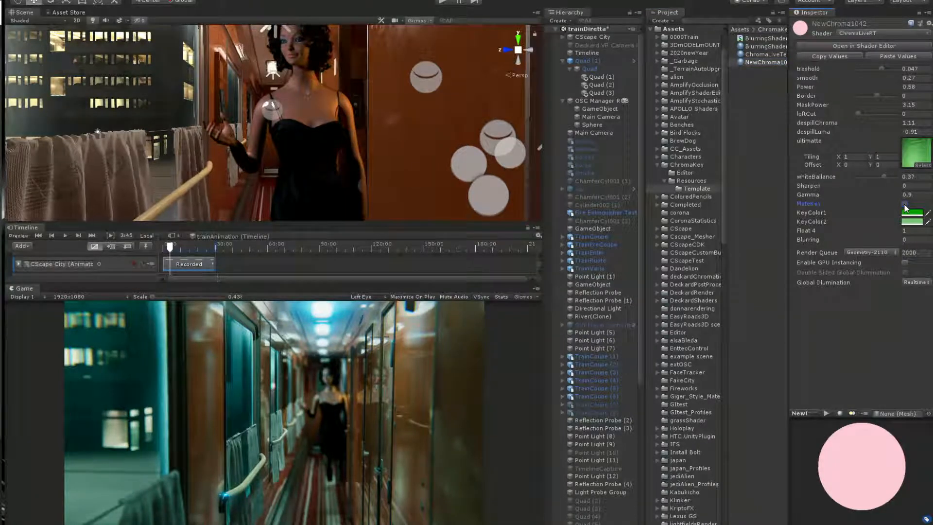
scroll(308, 72, "up", 5)
middle_click_drag(307, 73, 268, 108)
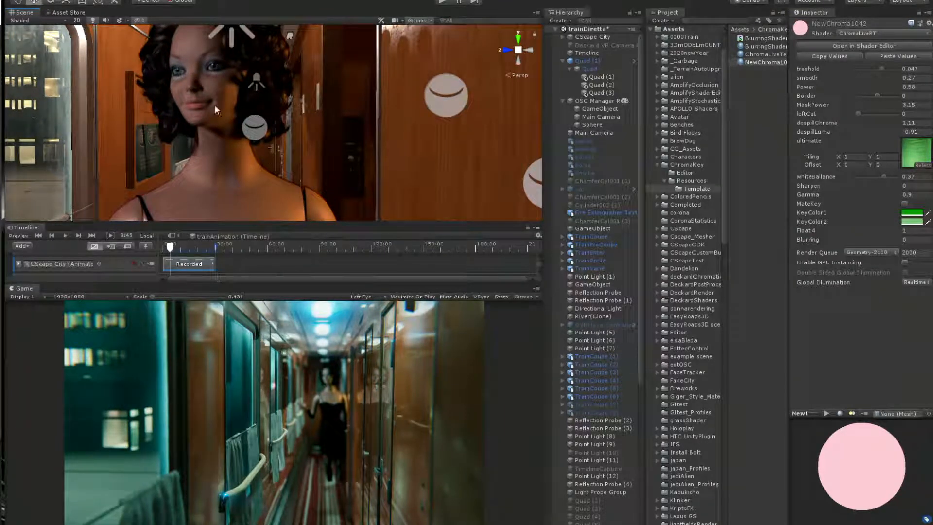
left_click(905, 204)
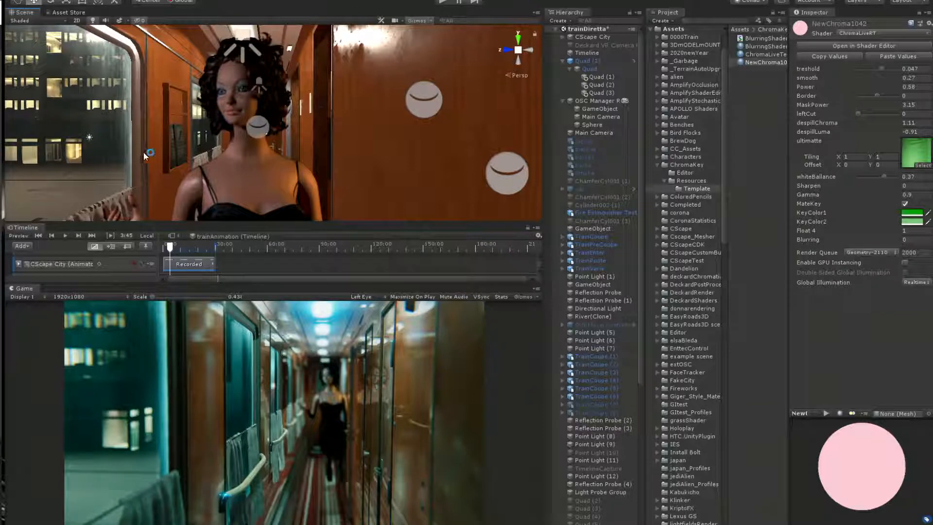
left_click(905, 205)
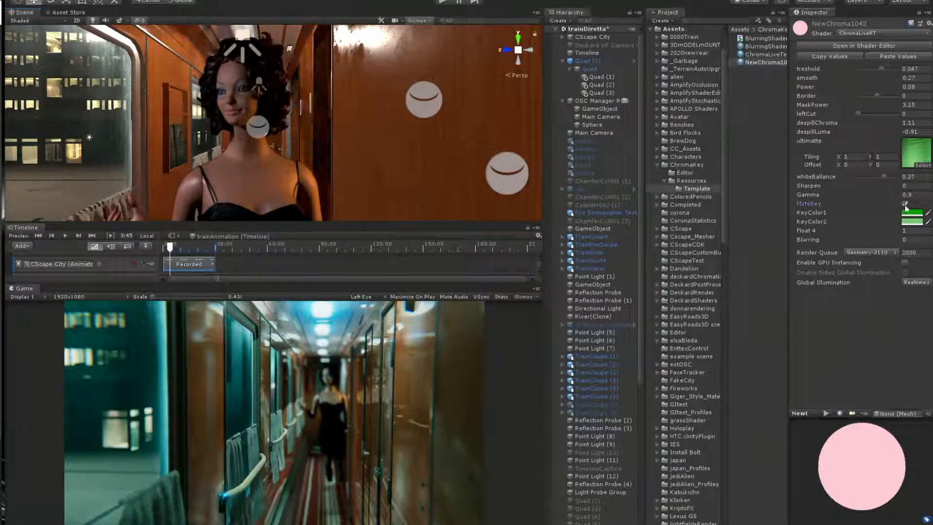
scroll(264, 71, "up", 4)
middle_click_drag(265, 73, 275, 105)
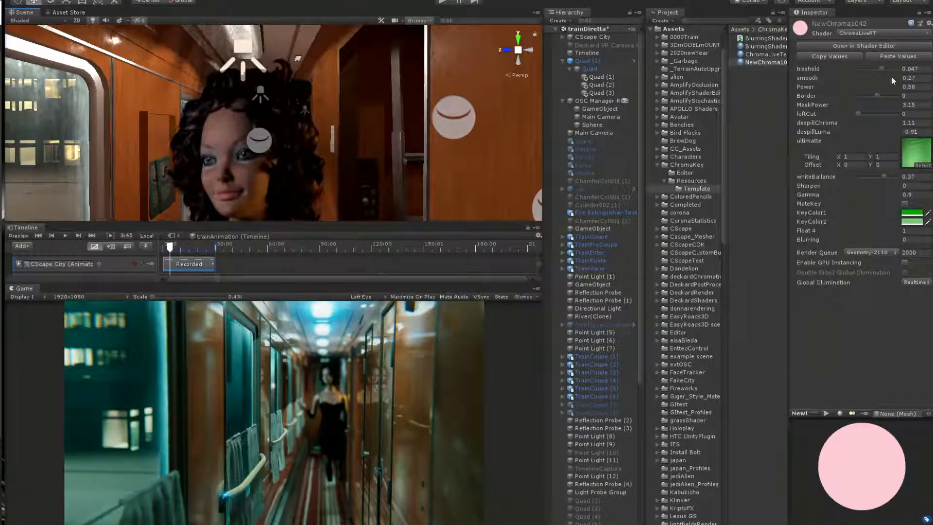
Raise the treshold of the NewChroma1042 material to 0.153.
mouse_move(877, 69)
left_mouse_down()
mouse_move(897, 71)
mouse_move(888, 73)
left_mouse_up()
mouse_move(266, 116)
middle_mouse_down()
mouse_move(287, 113)
mouse_move(272, 132)
middle_mouse_up()
scroll(286, 113, "up", 2)
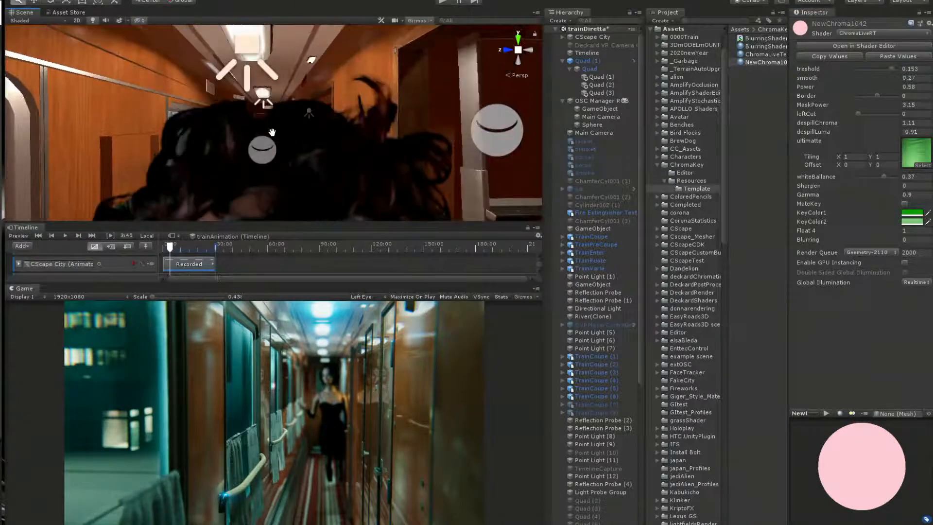
Examine the keyed edges of the figure's hair, shoulders and hand in the scene from several angles and distances.
middle_click_drag(375, 96, 358, 103)
right_click_drag(379, 108, 324, 124)
middle_click_drag(324, 124, 302, 127)
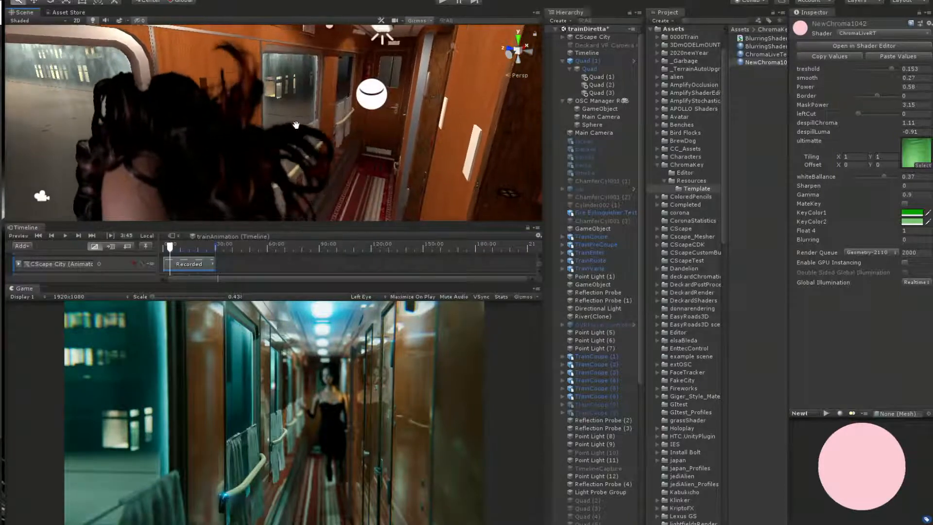
right_click_drag(294, 124, 341, 111)
middle_click_drag(204, 110, 250, 38)
scroll(239, 103, "down", 2)
scroll(252, 88, "up", 4)
scroll(245, 111, "down", 4)
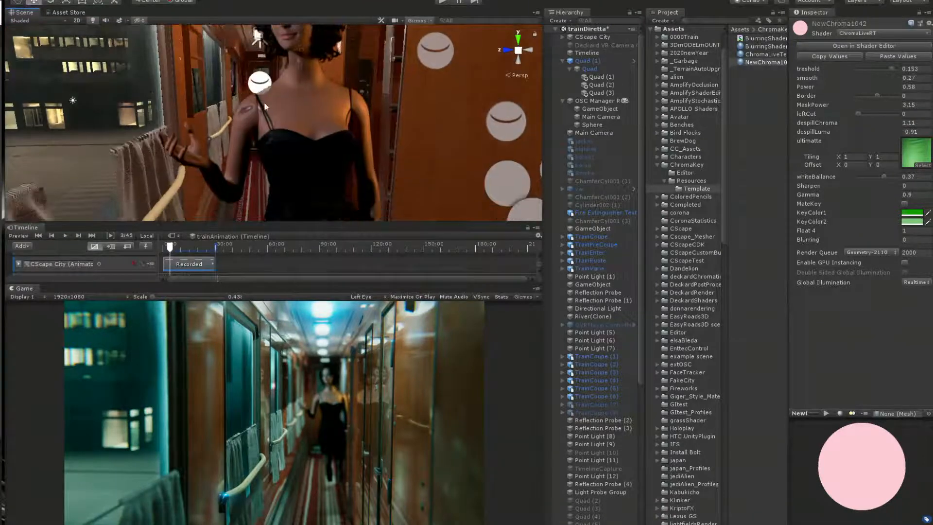
middle_click_drag(261, 89, 283, 123)
scroll(323, 132, "up", 3)
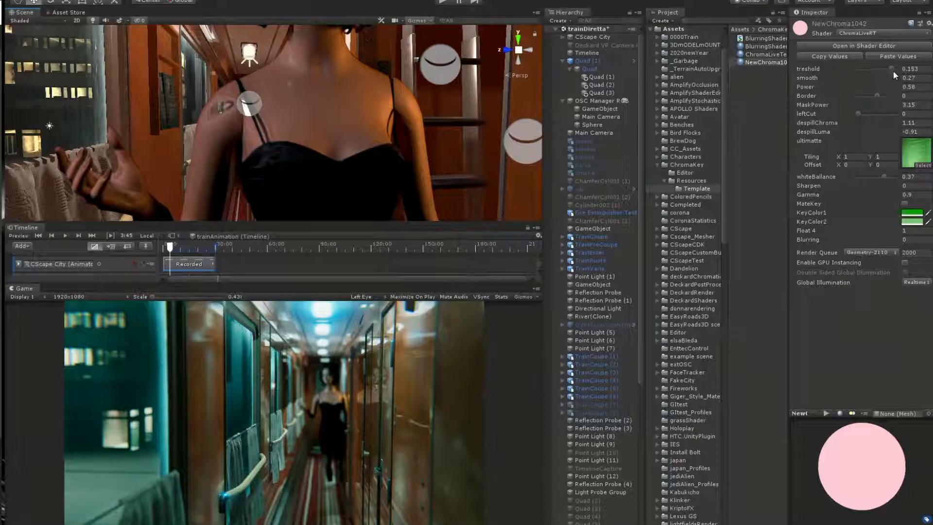
Set the NewChroma1042 material's treshold to 0.111 and smooth to 0.21.
left_click_drag(894, 77, 887, 67)
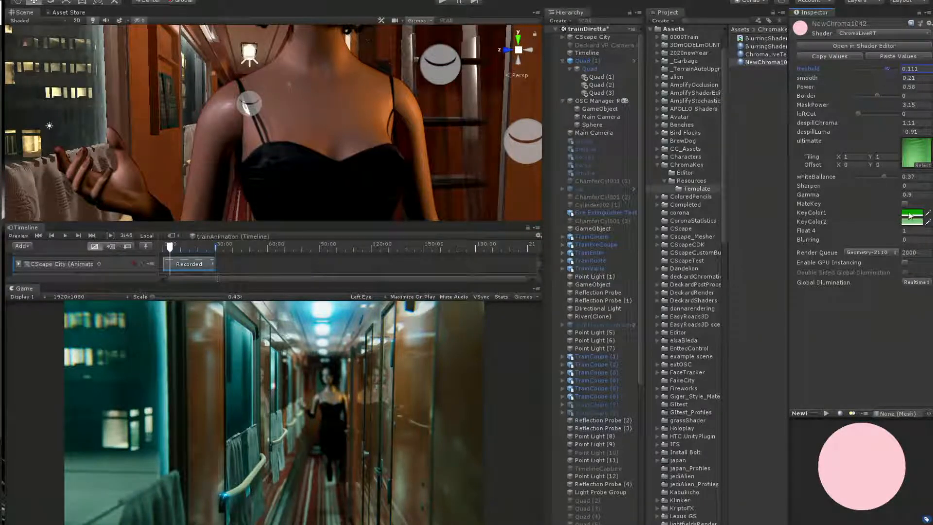
scroll(357, 92, "down", 4)
middle_click_drag(357, 92, 334, 112)
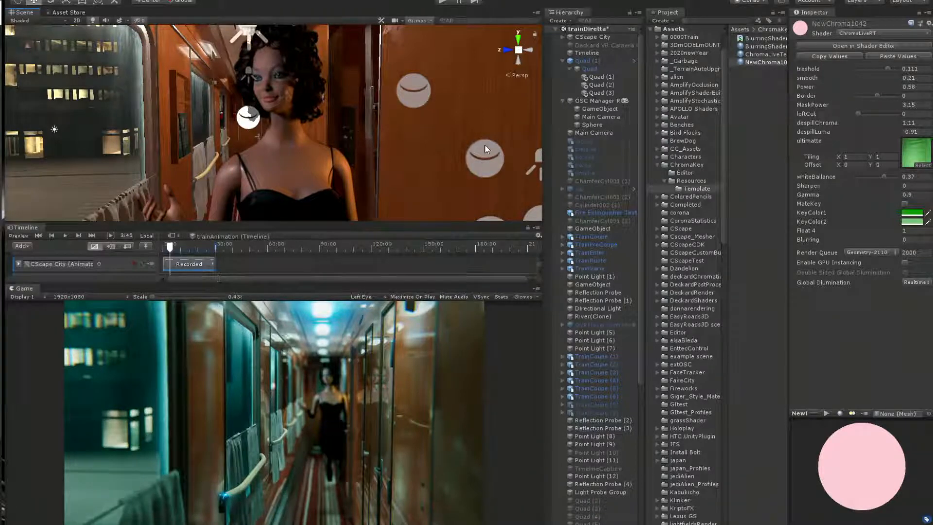
Try a darker green for KeyColor2, settle on a light green, and close the colour picker.
left_click(910, 223)
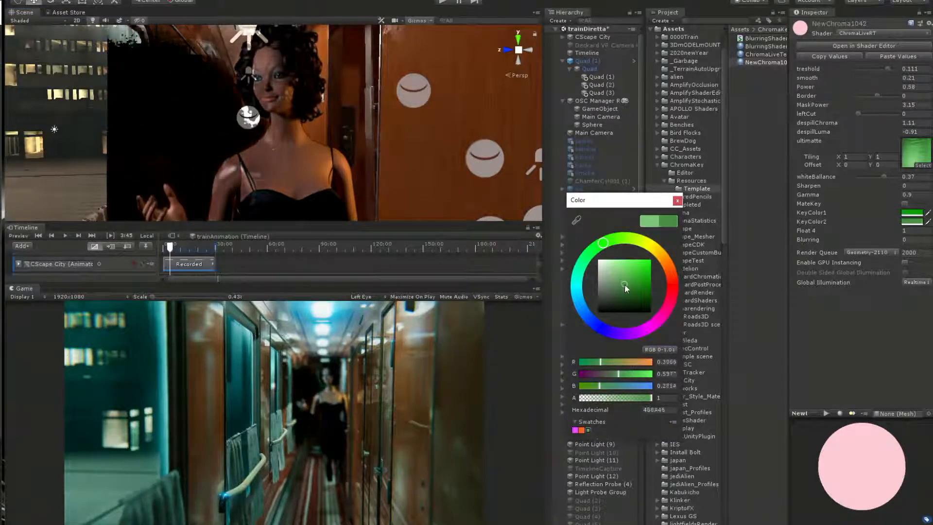
left_click_drag(625, 283, 620, 272)
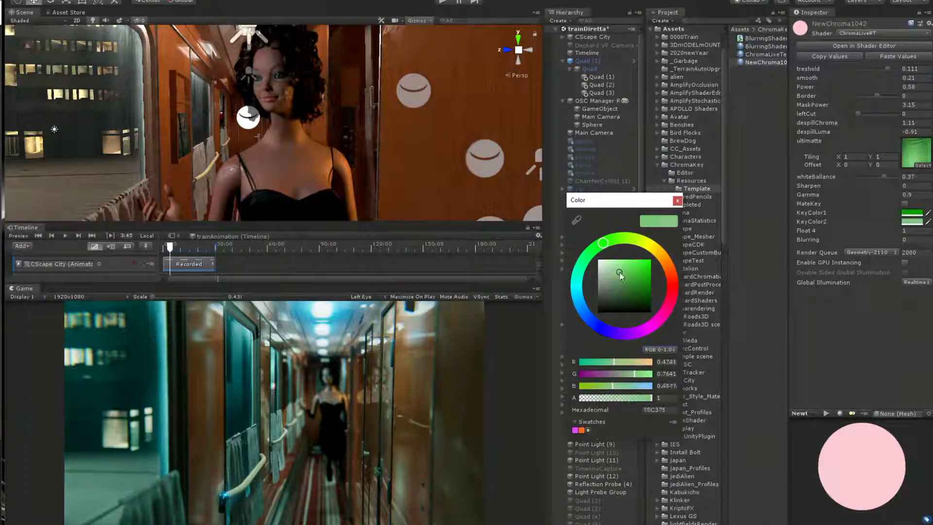
left_click(677, 200)
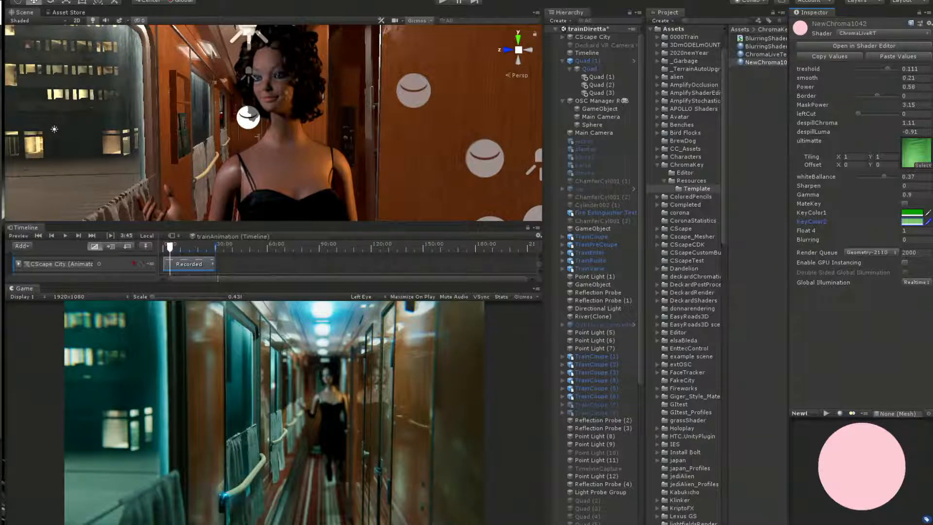
Switch to the browser to check the YouTube live stream page and its viewer graph, and leave the browser again.
key("alt+Tab")
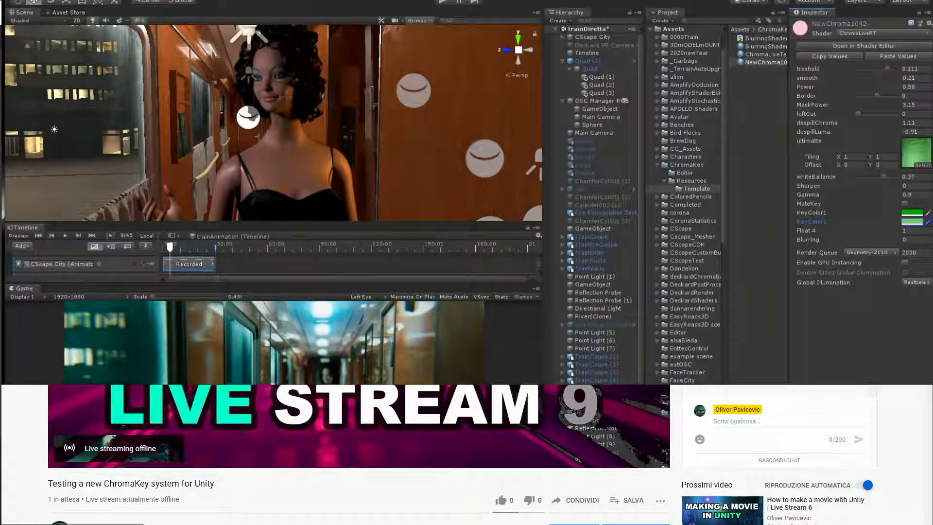
key("alt+Tab")
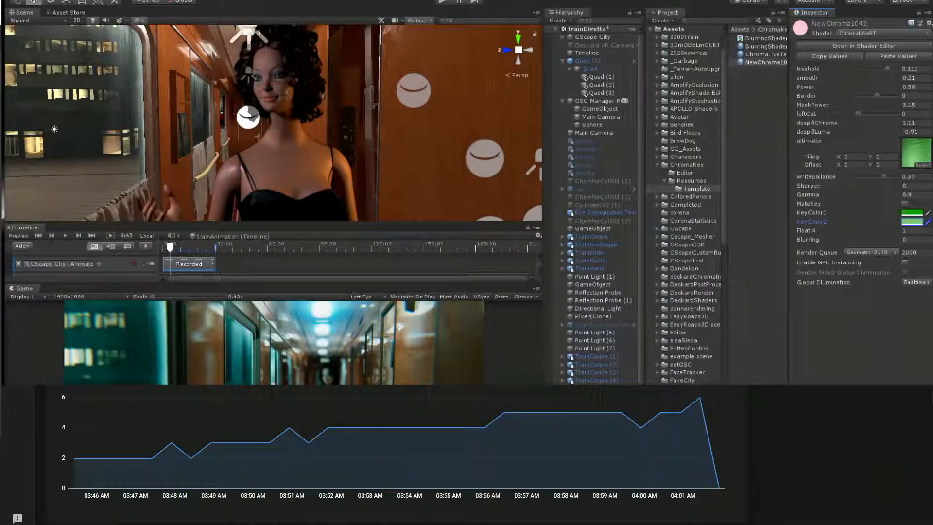
key("alt+Tab")
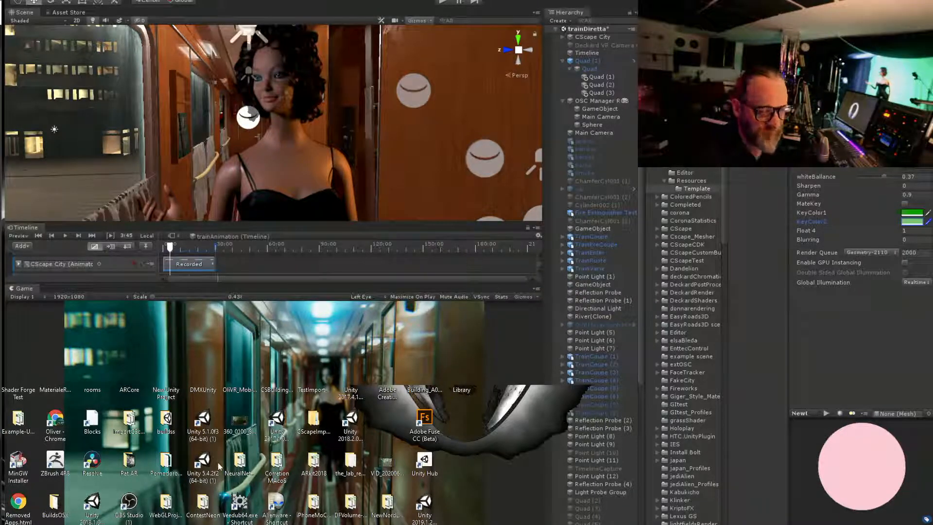
Move the train animation timeline to 0:00 and bring up the YouTube live window in the browser.
left_click_drag(173, 251, 164, 252)
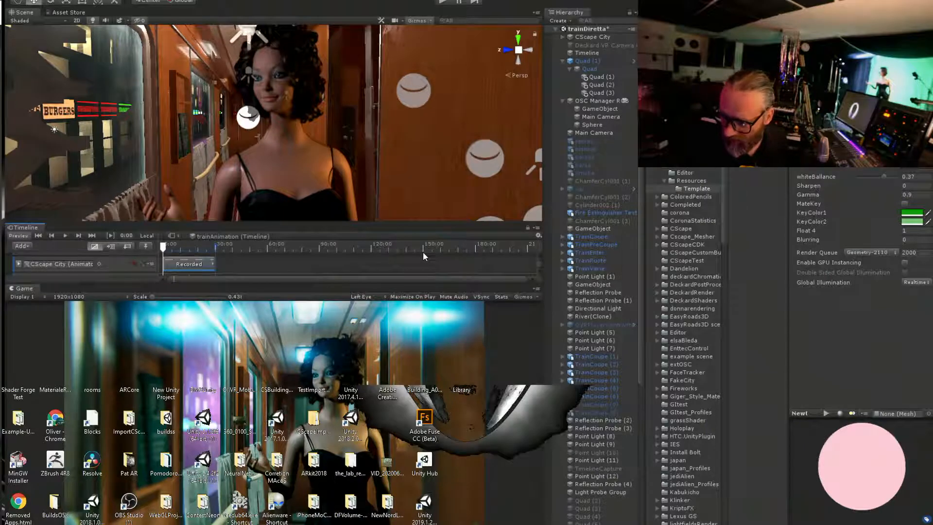
mouse_move(380, 524)
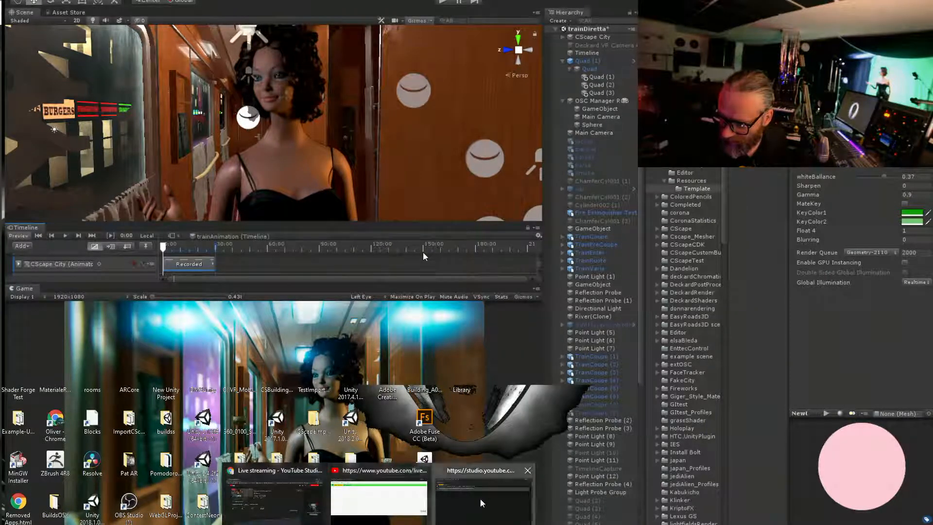
left_click(417, 499)
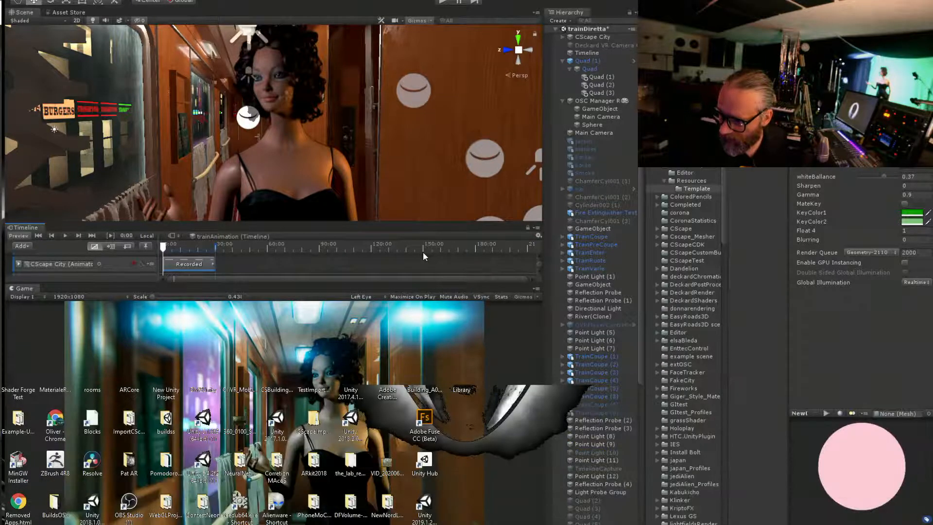
mouse_move(379, 524)
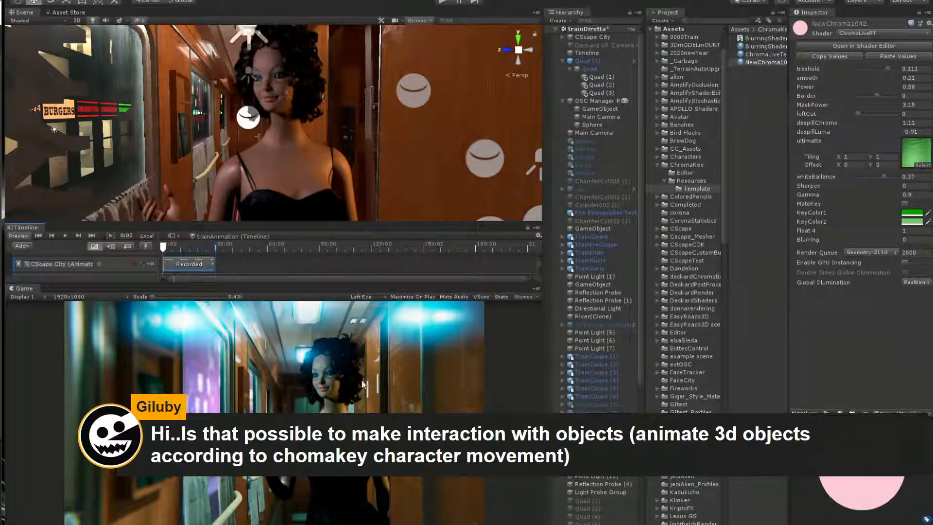
Enable the MateKey option of the NewChroma1042 material.
left_click(905, 205)
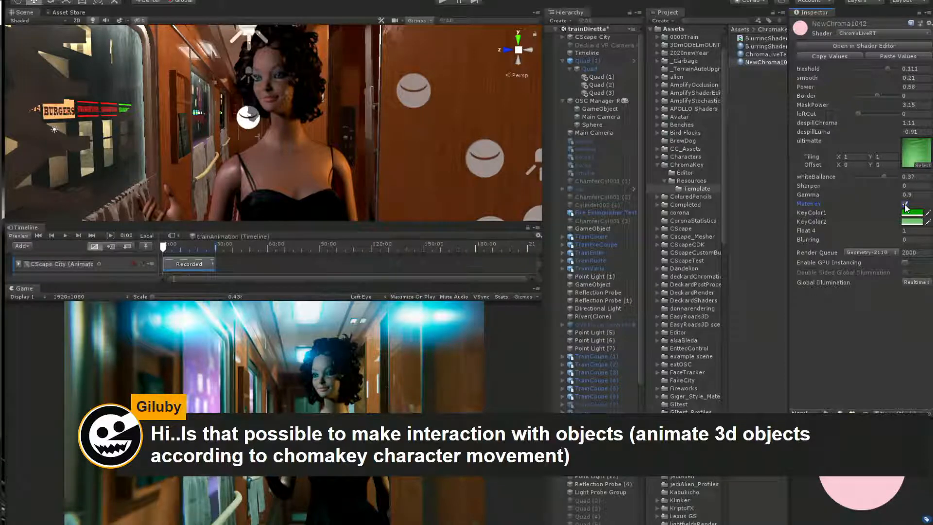
left_click_drag(261, 165, 326, 153, "alt")
right_click_drag(326, 153, 255, 164)
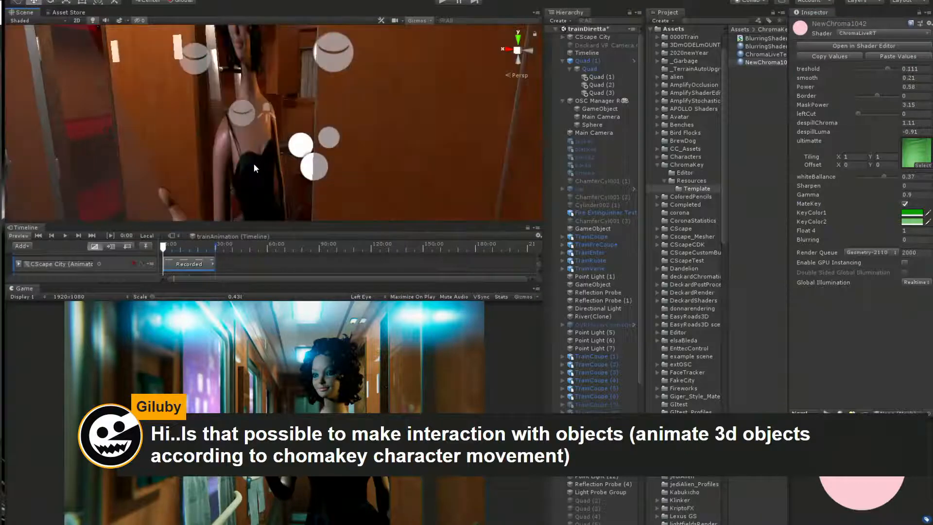
Move the parent Quad (1) holding the keyed figure along the corridor scene to X position -4.468.
left_click(254, 163)
middle_click_drag(211, 183, 211, 163)
scroll(216, 158, "down", 3)
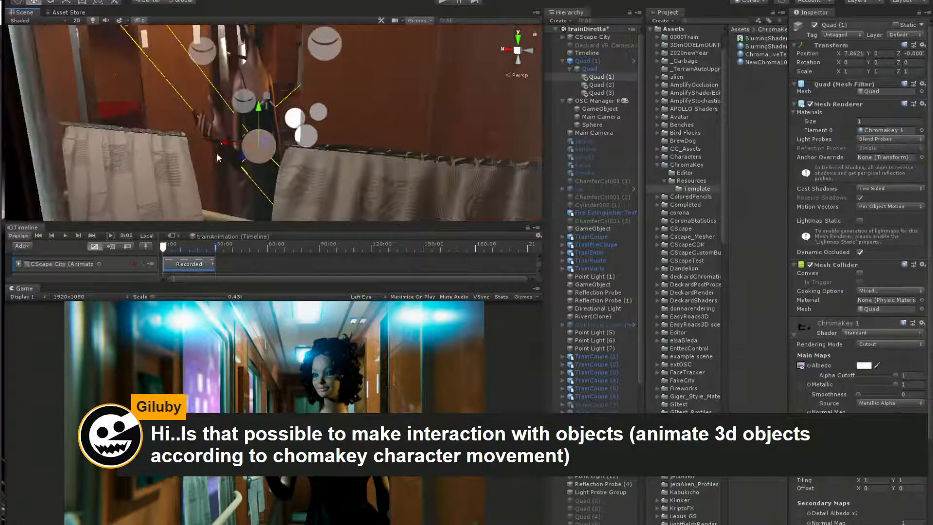
scroll(231, 130, "up", 3)
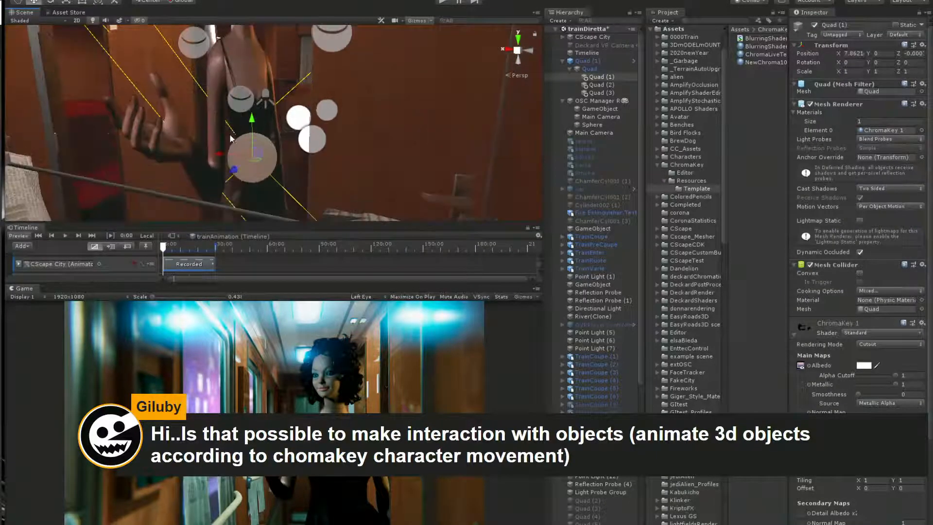
left_click(311, 139)
left_click_drag(275, 156, 251, 162)
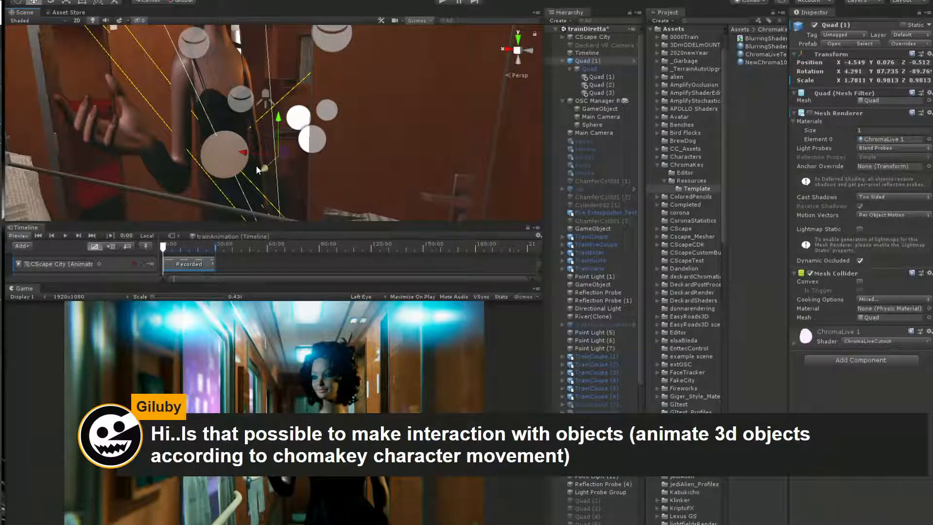
left_click_drag(255, 155, 221, 158)
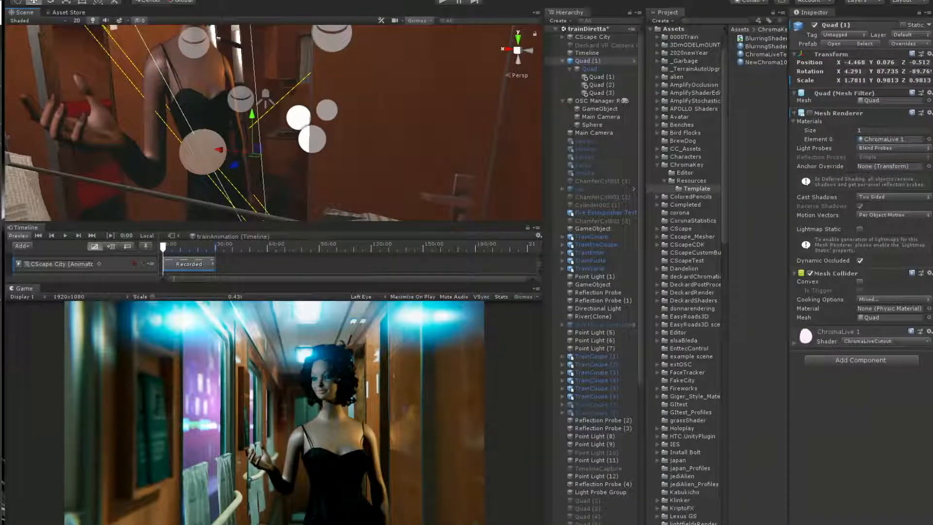
Scrub the timeline briefly, return it to 0:00, and examine the moved figure from the front.
left_click(172, 248)
left_click_drag(172, 251, 161, 253)
left_click_drag(399, 142, 315, 128, "alt")
scroll(369, 127, "up", 3)
middle_click_drag(403, 124, 373, 126)
scroll(298, 129, "down", 3)
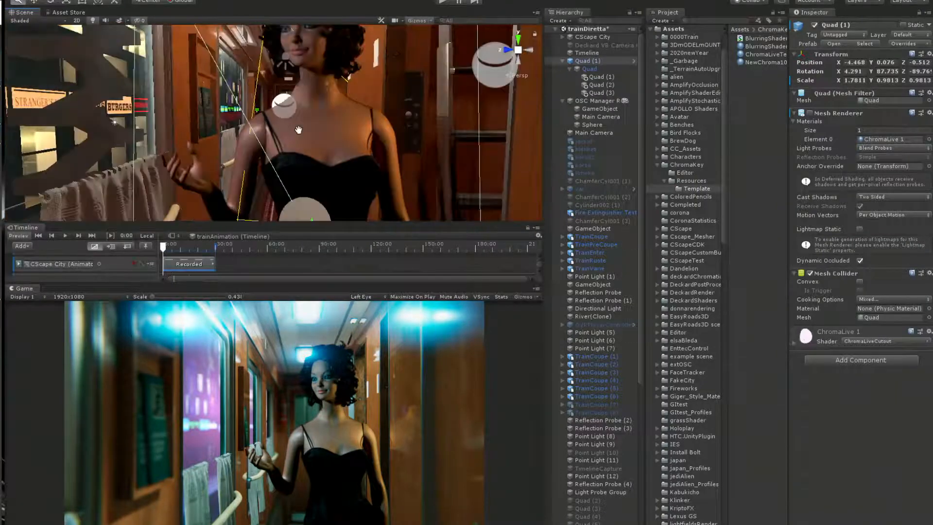
Examine the keyed figure on the parent Quad (1) in the corridor close up and from farther back.
scroll(298, 129, "down", 2)
mouse_move(299, 130)
middle_mouse_down()
mouse_move(298, 120)
mouse_move(303, 135)
middle_mouse_up()
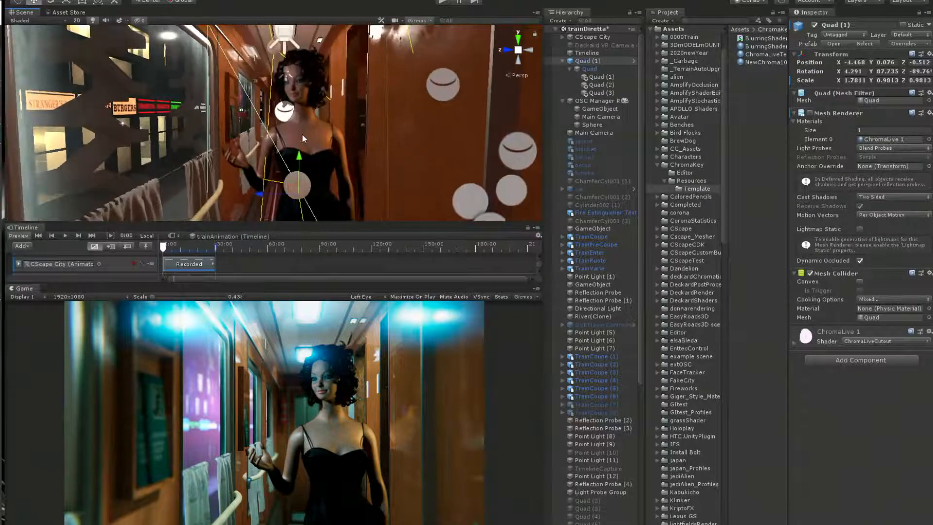
left_click(737, 98)
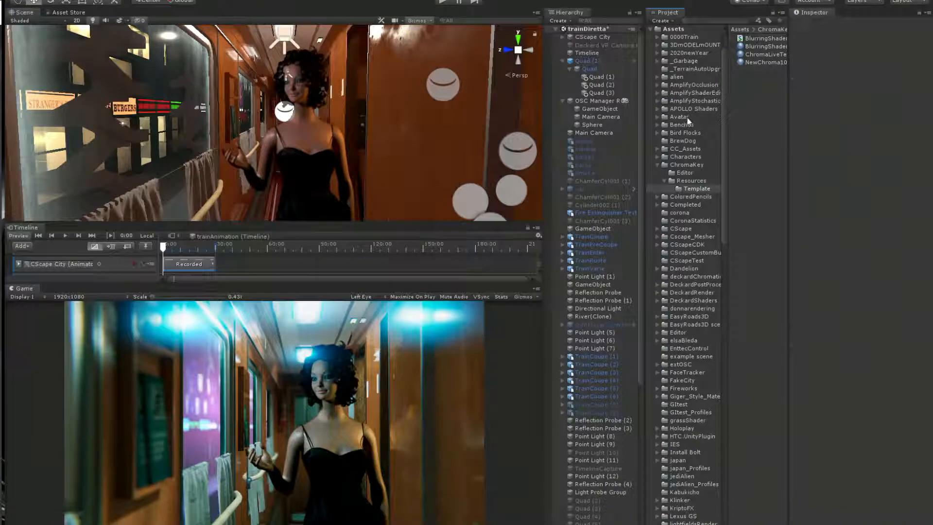
left_click(596, 61)
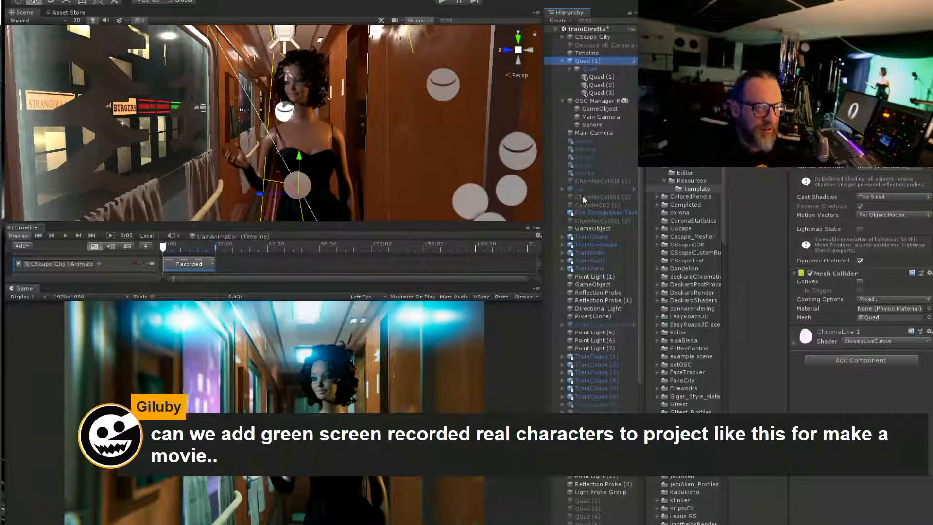
scroll(270, 127, "up", 5)
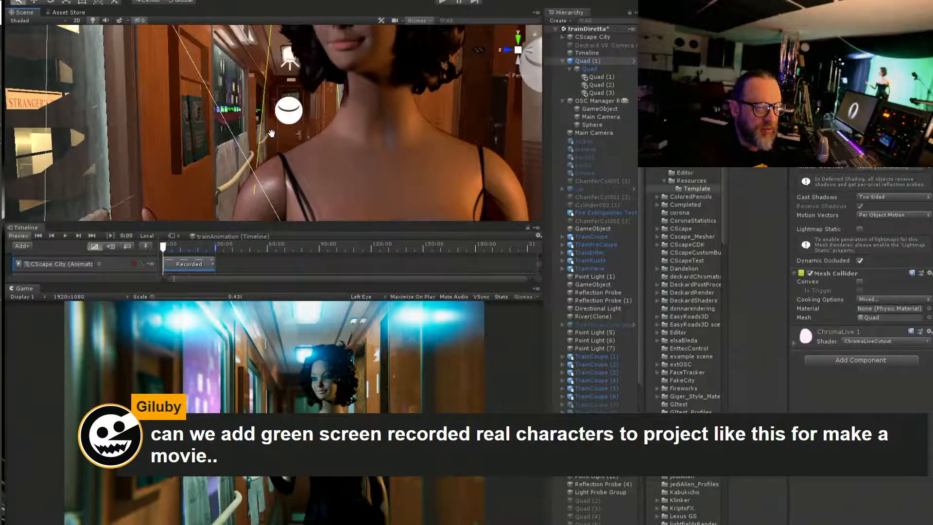
middle_click_drag(271, 127, 283, 124)
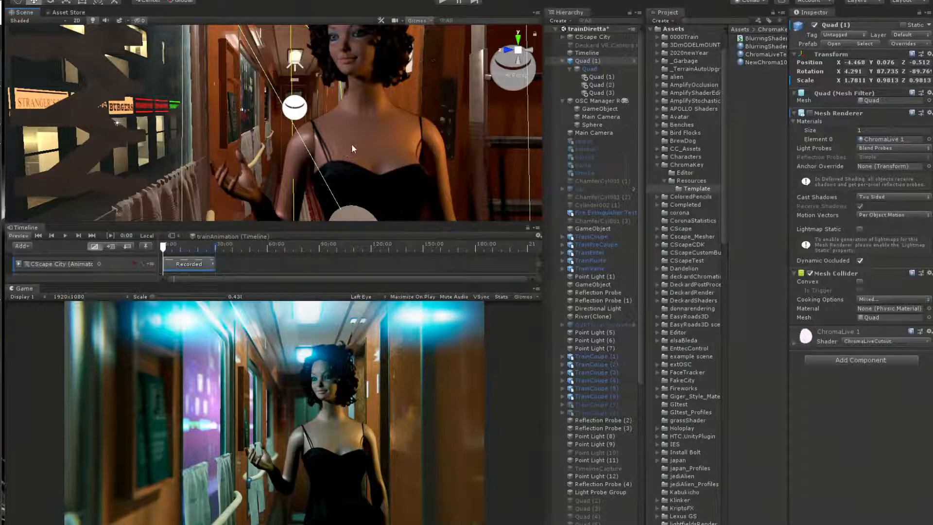
scroll(352, 144, "down", 5)
middle_click_drag(352, 144, 356, 132)
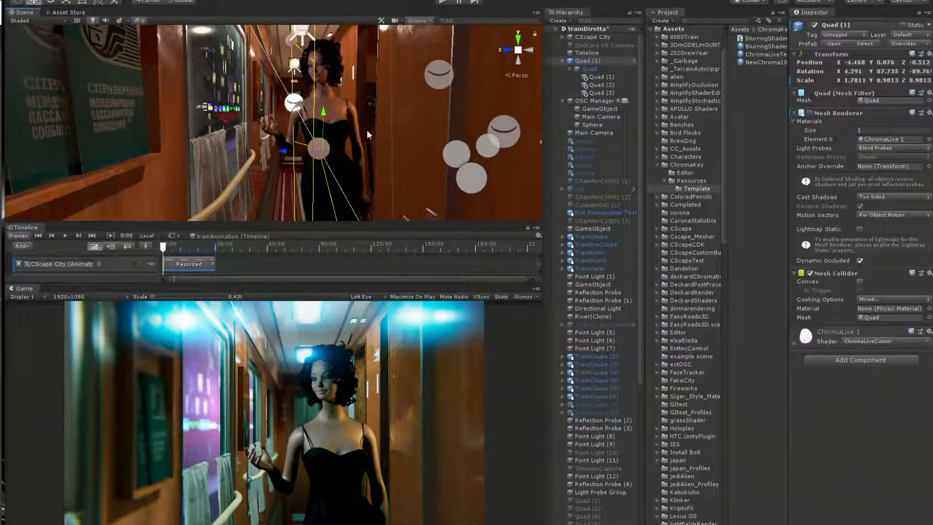
Inspect the parent Quad (1), the Quad with the Uni Keyer script and its child Quad (1), then examine the figure closely.
left_click(603, 70)
left_click(596, 61)
left_click(599, 69)
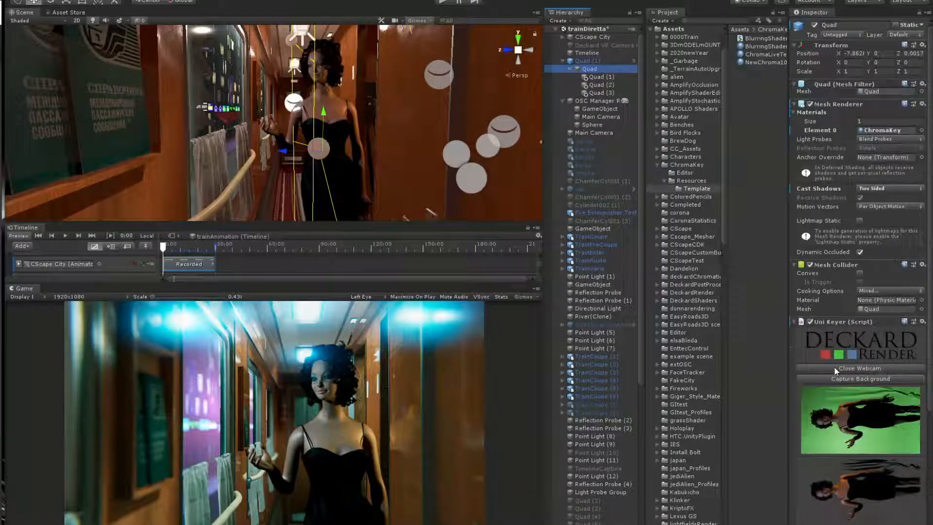
left_click(595, 77)
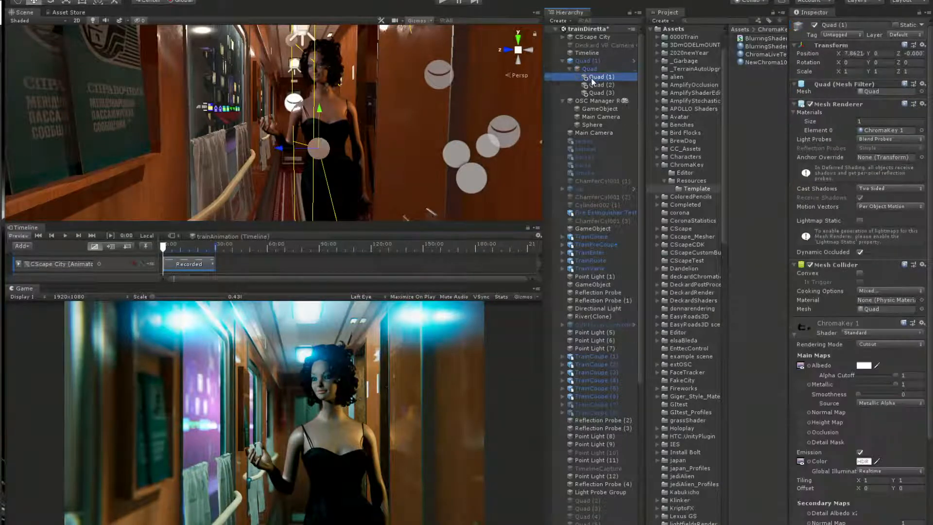
scroll(281, 131, "up", 7)
mouse_move(291, 132)
middle_mouse_down()
mouse_move(287, 145)
mouse_move(276, 140)
middle_mouse_up()
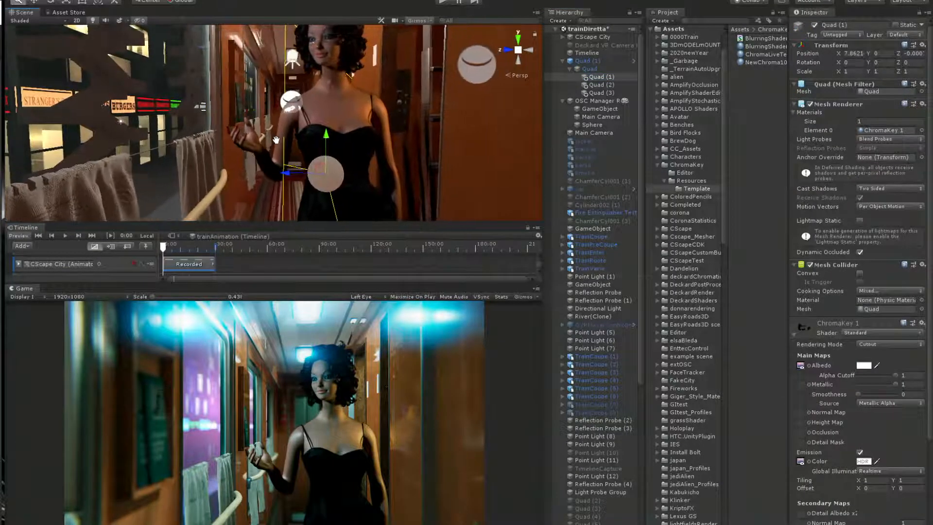
Scrub the train animation forward and back to 1:09 to check the changing light on the keyed figure.
left_click(167, 249)
left_click_drag(167, 250, 177, 249)
scroll(298, 94, "up", 4)
middle_click_drag(299, 93, 296, 88)
mouse_move(178, 249)
left_mouse_down()
mouse_move(195, 250)
mouse_move(165, 251)
left_mouse_up()
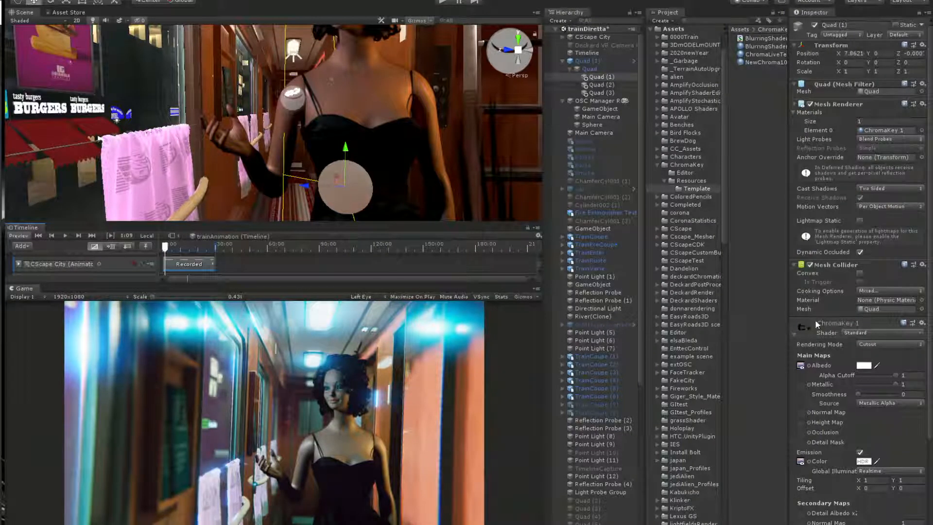
Review the Uni Keyer settings on Quad and compare them with the material and shadow settings of children Quad (1) and Quad (2).
left_click(586, 61)
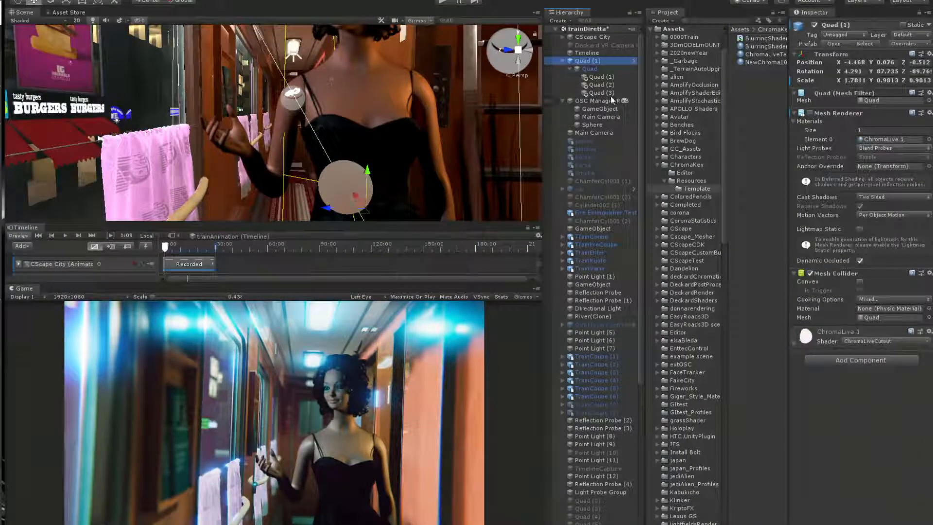
left_click(598, 69)
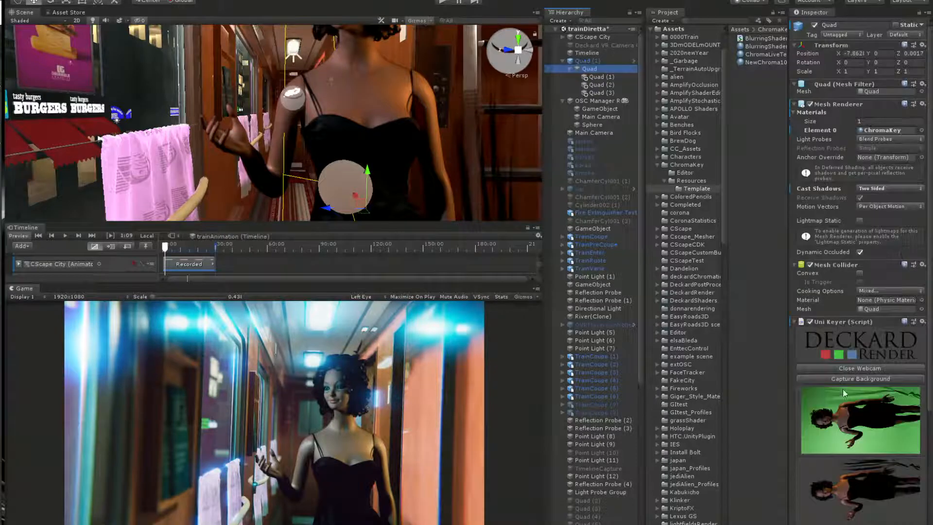
scroll(844, 393, "down", 5)
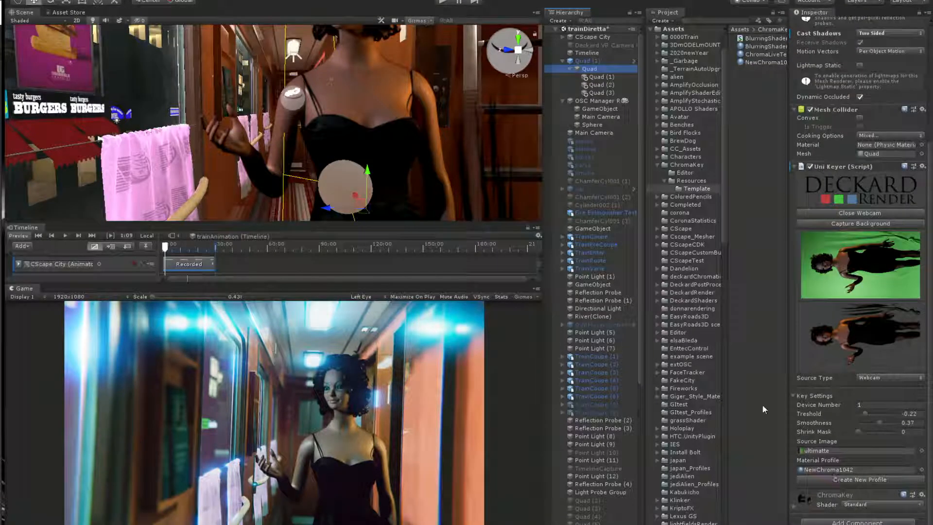
left_click(602, 77)
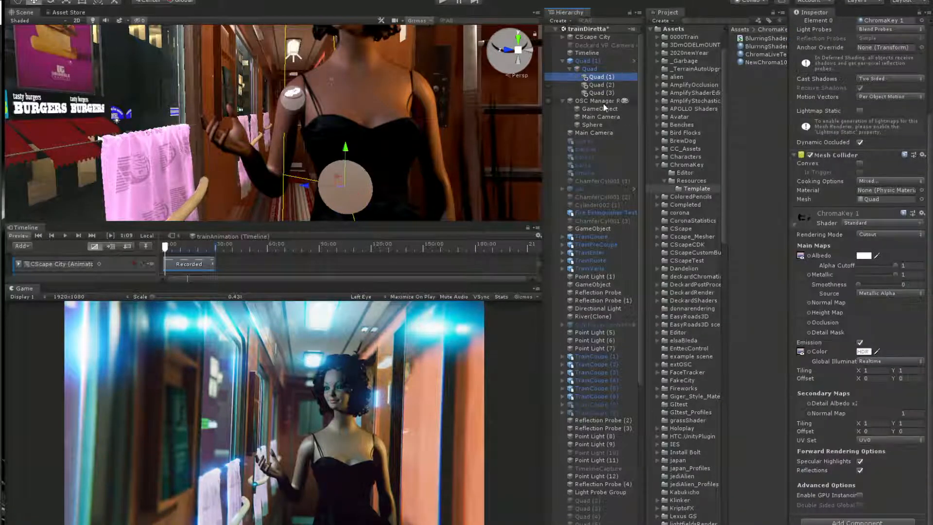
left_click(602, 85)
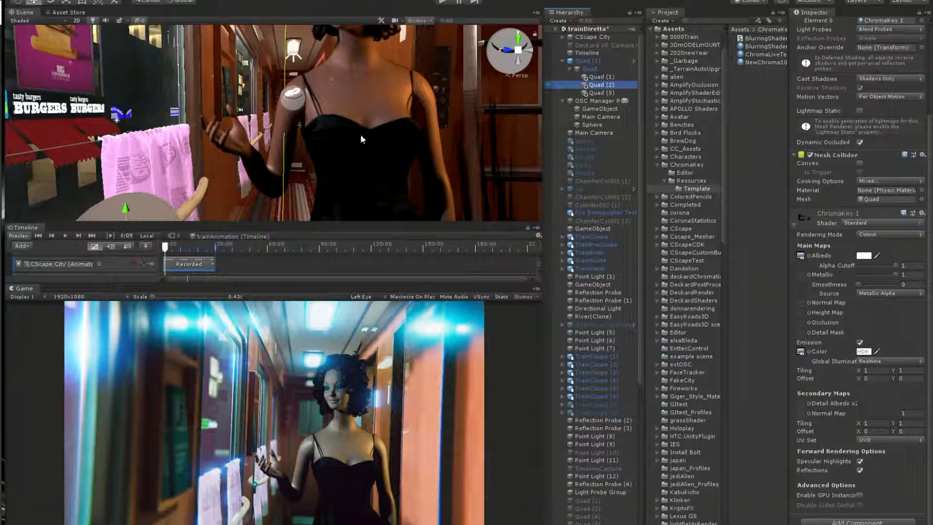
scroll(362, 136, "down", 5)
middle_click_drag(361, 140, 356, 128)
scroll(356, 128, "up", 2)
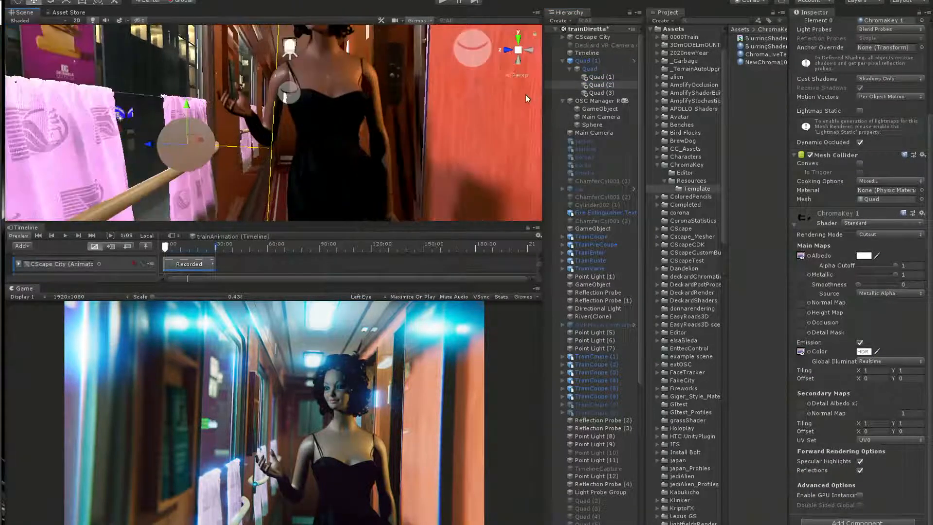
Compare the Quad keyer with its child Quad (1) while examining the figure from an angle and from the front.
left_click(592, 77)
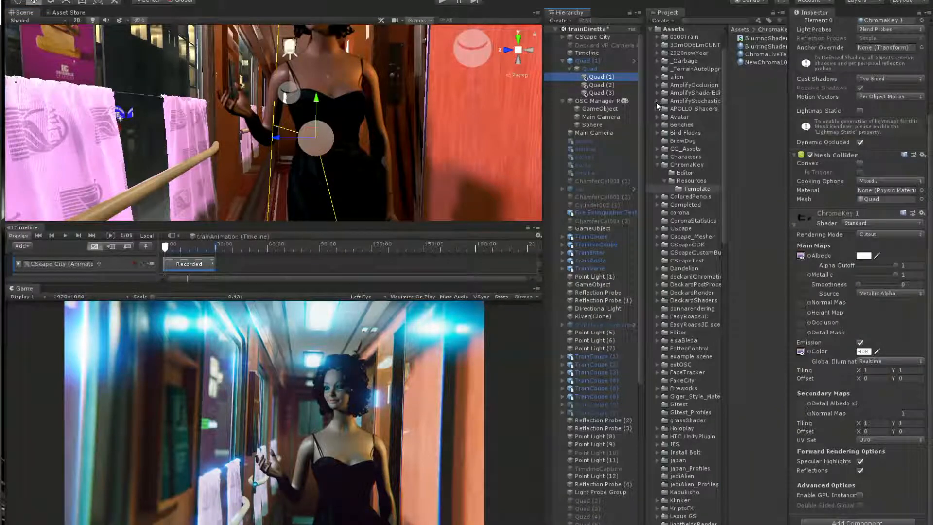
left_click(598, 69)
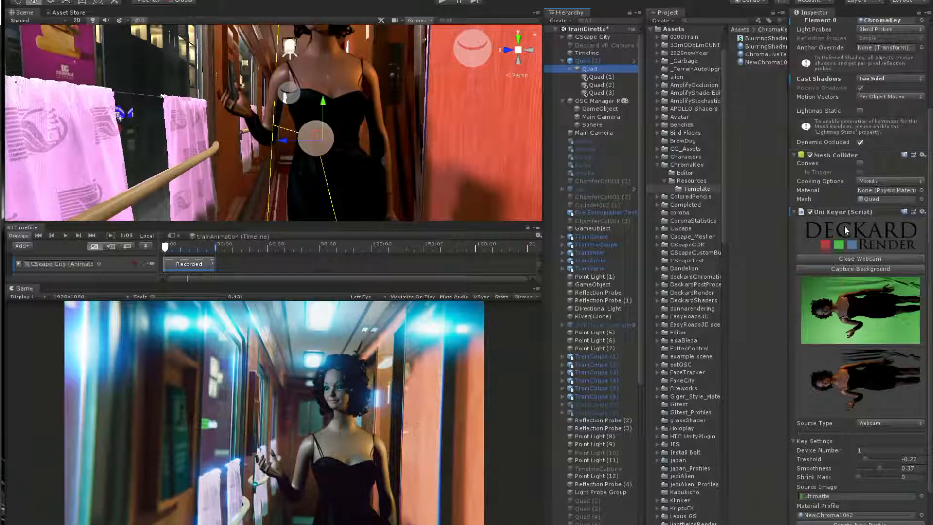
middle_click_drag(384, 208, 313, 174)
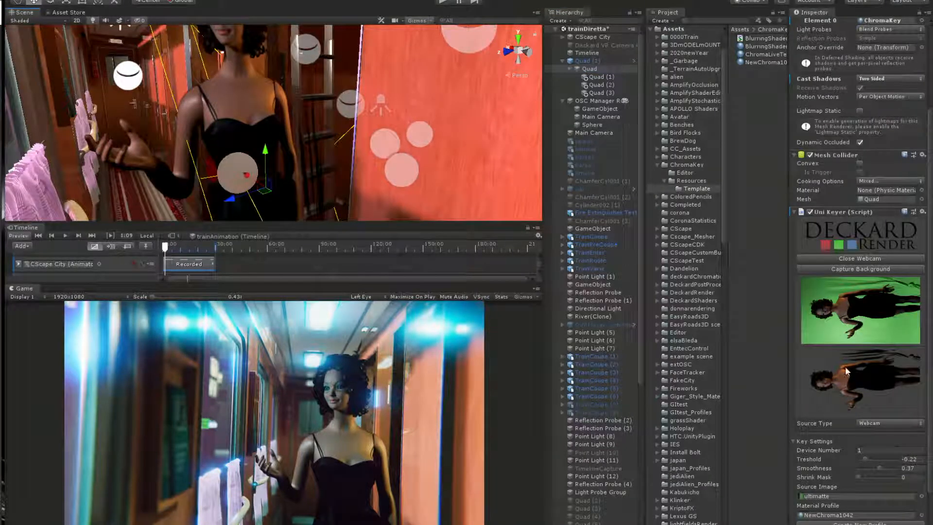
left_click(602, 78)
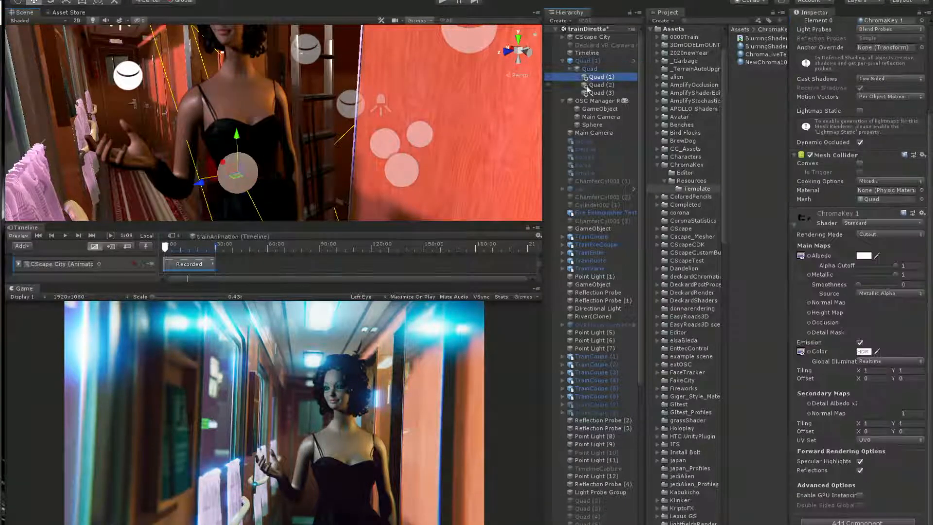
right_click_drag(406, 150, 293, 147)
middle_click_drag(381, 174, 332, 132)
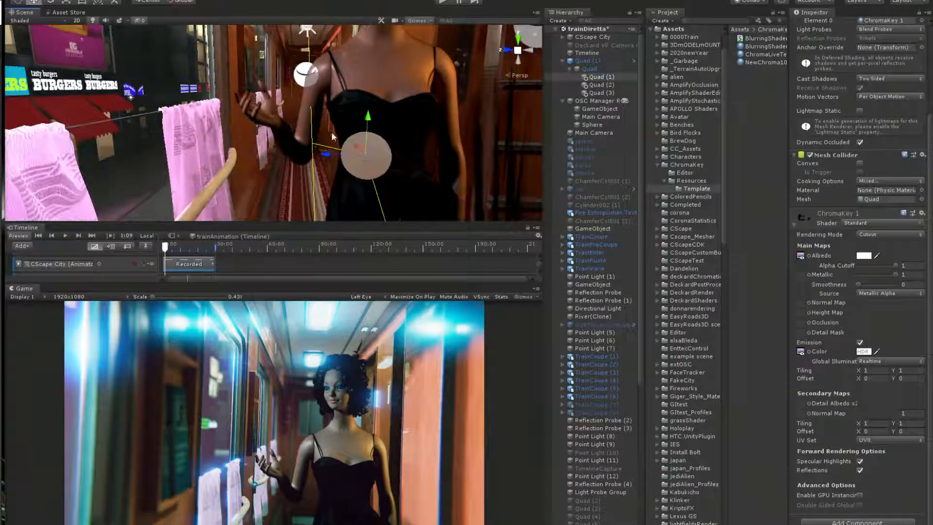
scroll(362, 153, "up", 4)
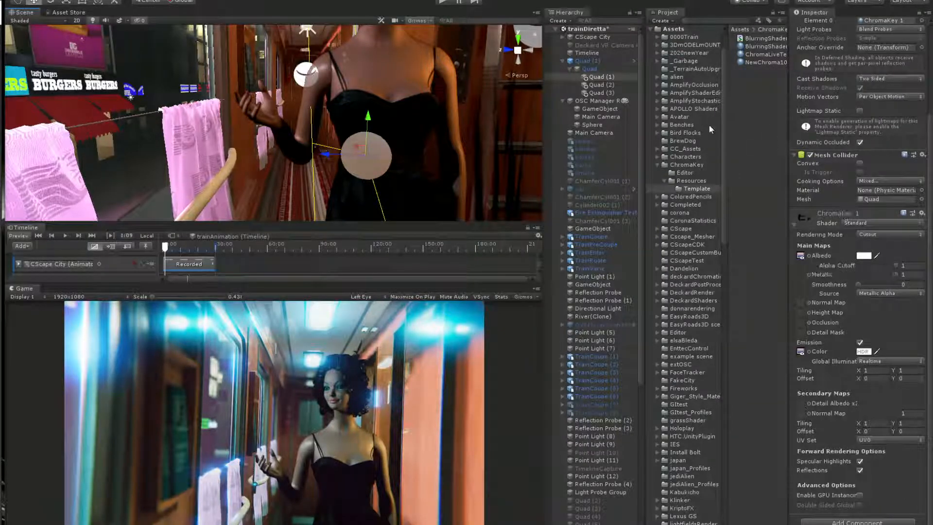
Deactivate the child Quad (1) under Quad and scrub the train animation to 8:38 to check the figure.
left_click(600, 78)
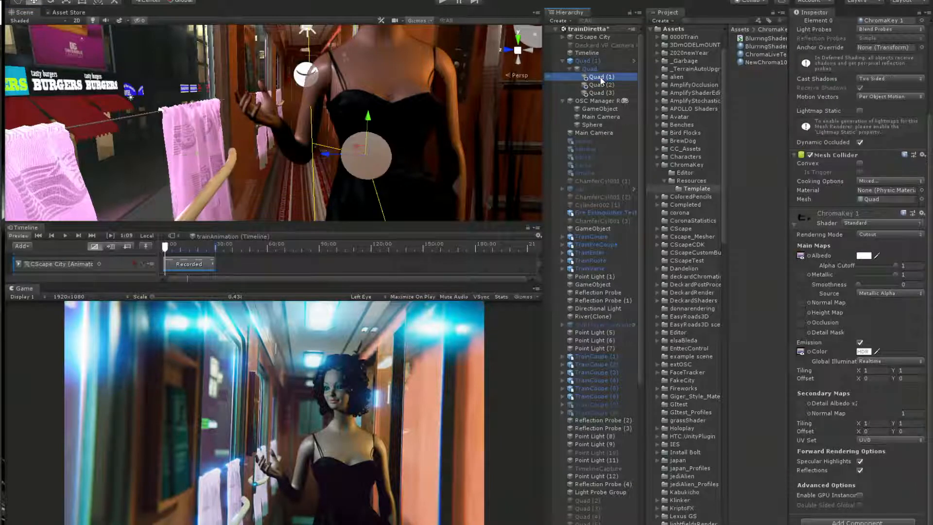
scroll(826, 127, "up", 5)
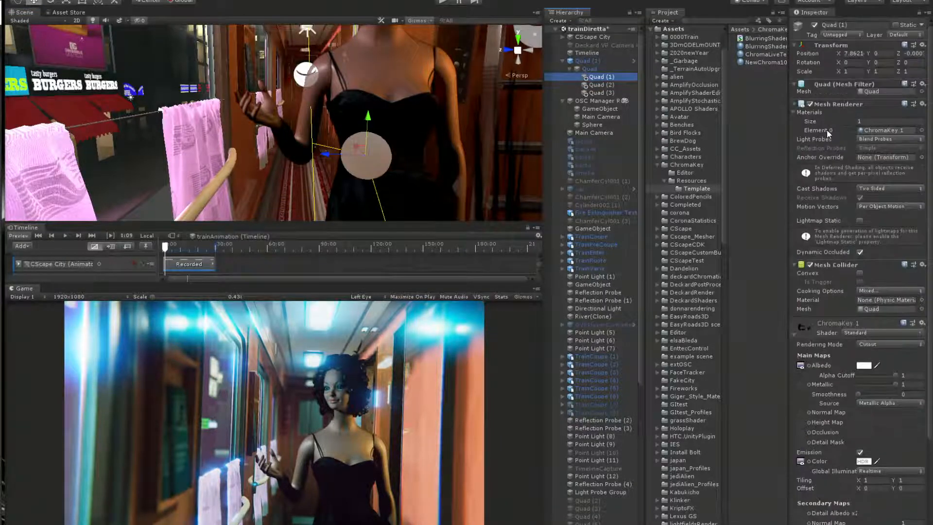
left_click(814, 25)
scroll(430, 85, "down", 1)
mouse_move(430, 85)
middle_mouse_down()
mouse_move(426, 97)
mouse_move(427, 72)
middle_mouse_up()
scroll(427, 97, "down", 2)
left_click_drag(166, 247, 179, 251)
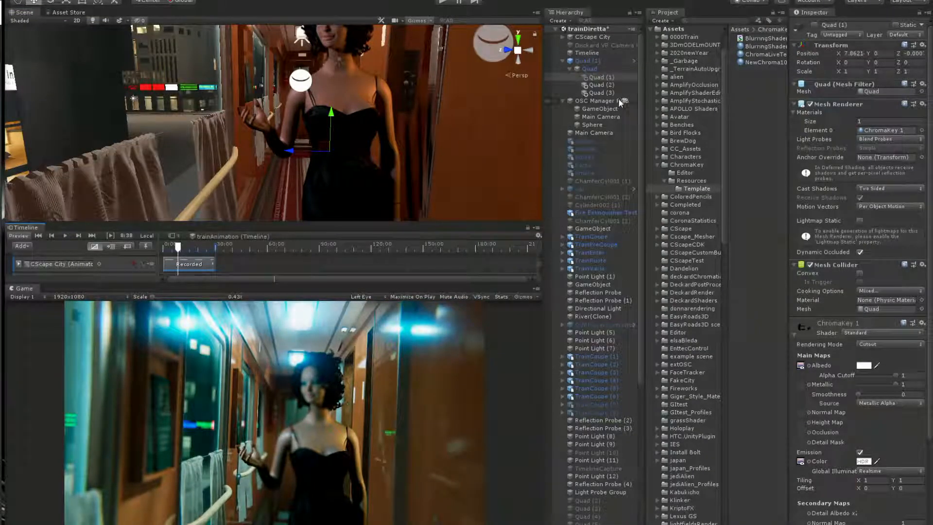
left_click(814, 25)
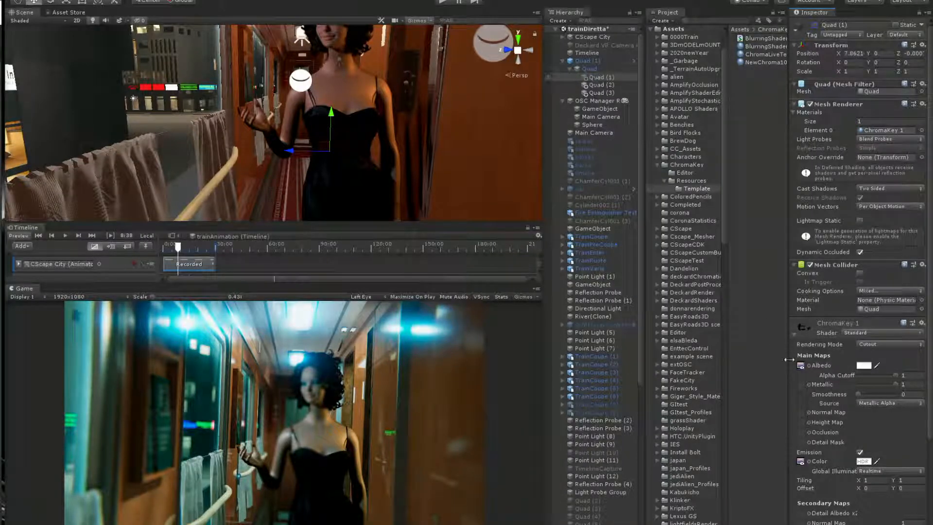
Review the Uni Keyer key settings on Quad and the Cast Shadows settings of children Quad (2) and Quad (3).
left_click(589, 68)
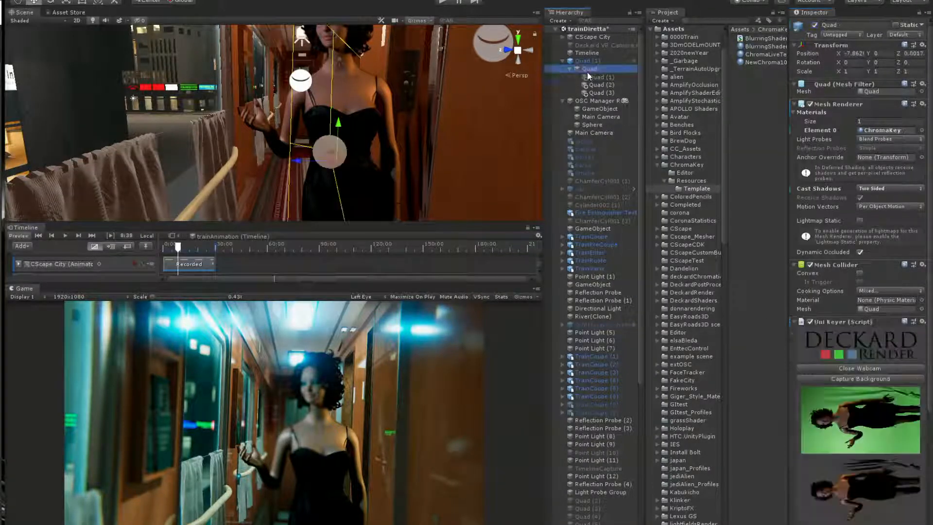
scroll(864, 364, "down", 5)
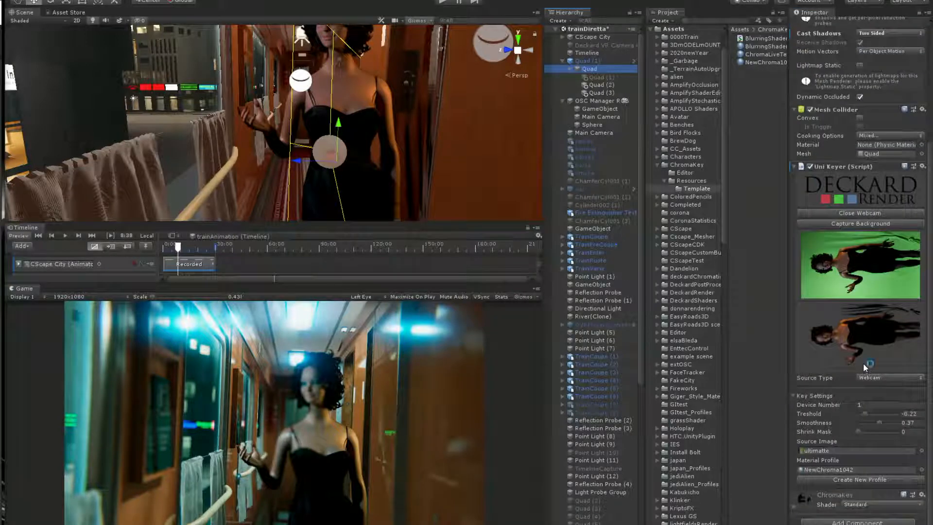
left_click(602, 85)
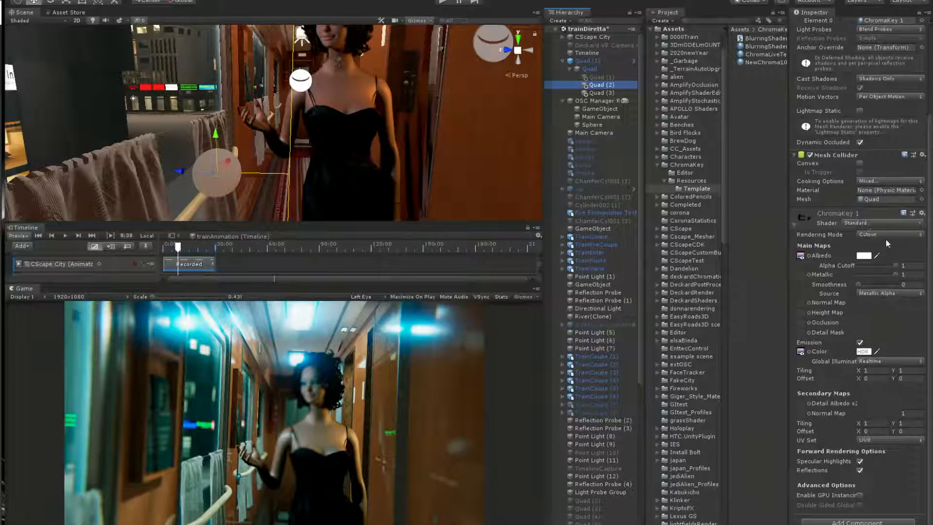
left_click(604, 93)
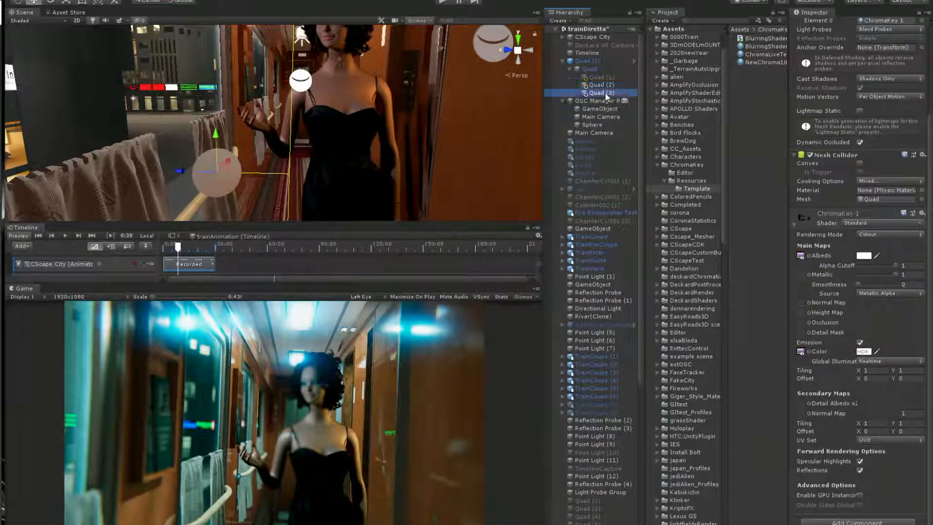
Expand Quad's ChromaKey material and compare its Rendering Mode with that of the child Quad (1)'s material.
left_click(591, 68)
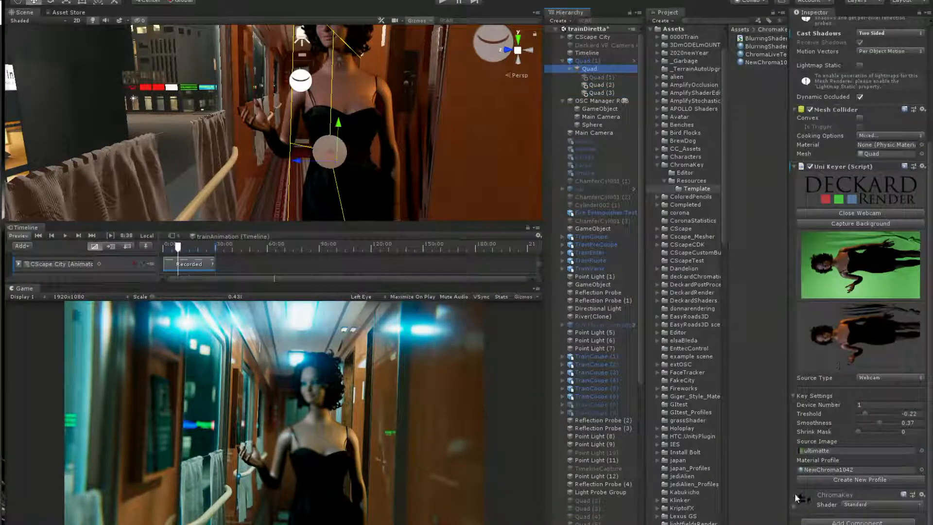
left_click(794, 506)
scroll(816, 340, "down", 10)
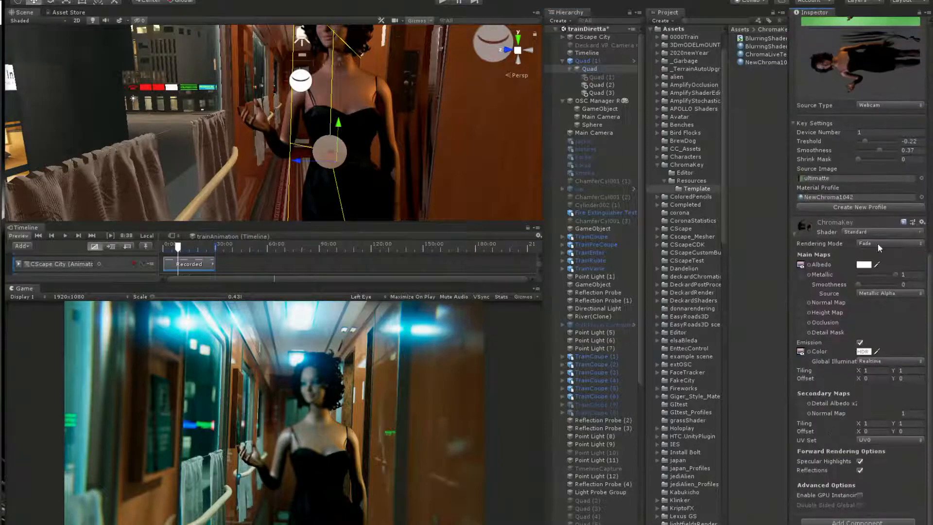
left_click(831, 244)
left_click(597, 77)
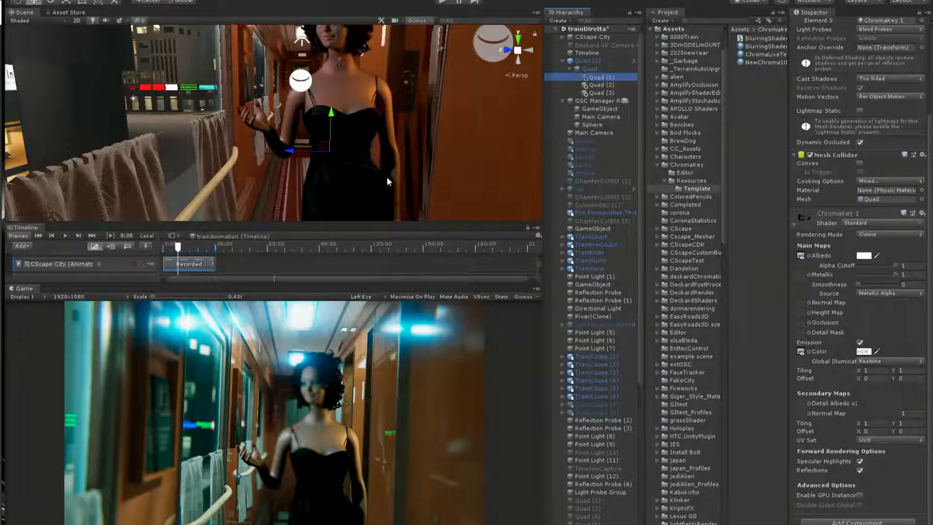
Scrub the train animation to 6:03 and reactivate the child Quad (1) under Quad to check the figure's lighting.
left_click_drag(188, 248, 175, 253)
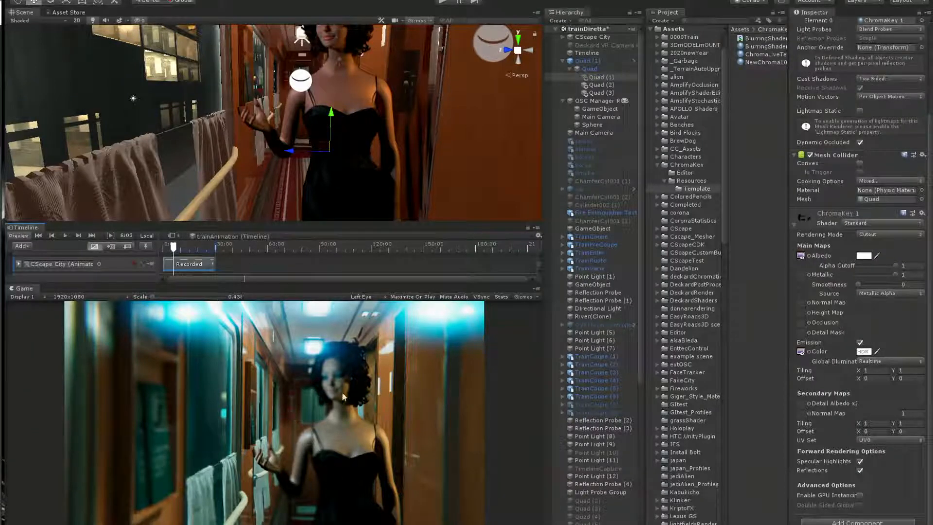
left_click(600, 79)
scroll(827, 71, "up", 5)
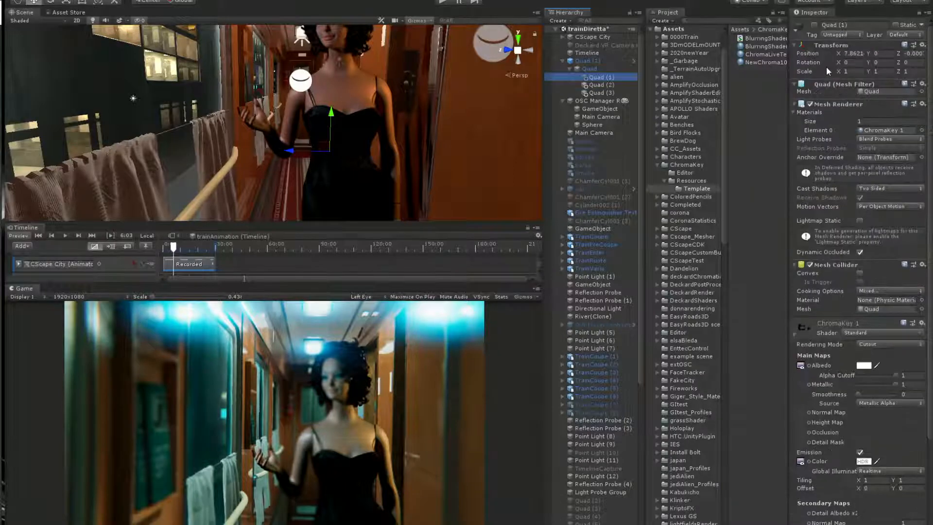
left_click(816, 25)
middle_click_drag(242, 108, 280, 128)
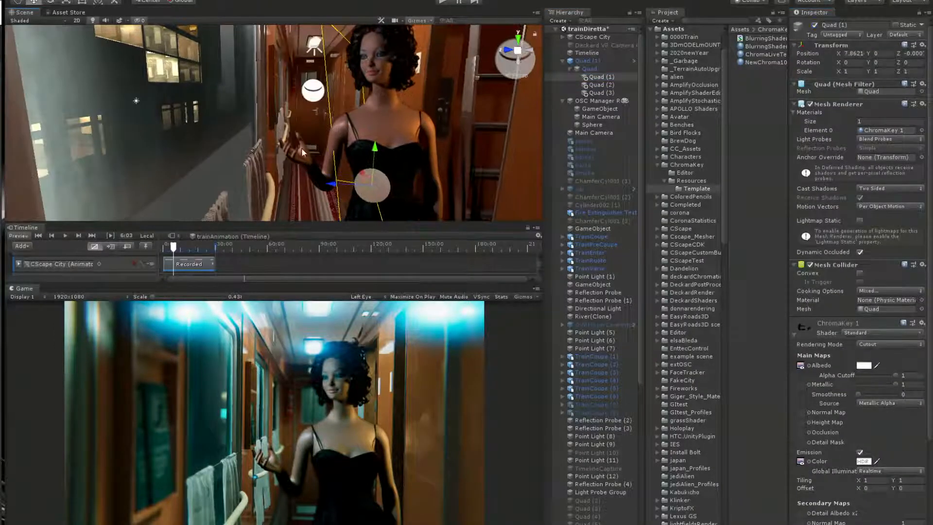
Scrub the train animation to about the 10-second mark and compare the figure with Quad (1) deactivated and reactivated.
mouse_move(363, 173)
left_mouse_down()
mouse_move(416, 241)
mouse_move(366, 176)
left_mouse_up()
key("ctrl+z")
middle_click_drag(368, 167, 357, 155)
left_click_drag(177, 247, 181, 250)
left_click(815, 25)
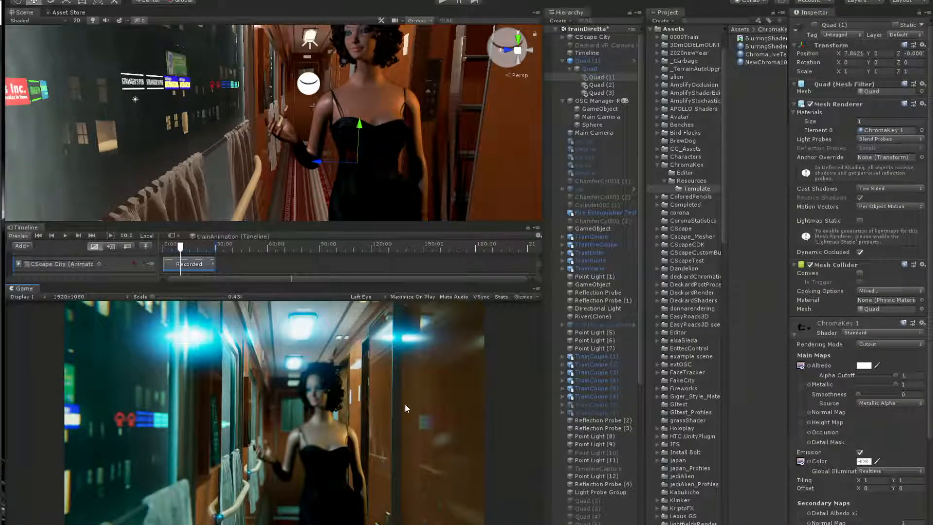
key("ctrl+z")
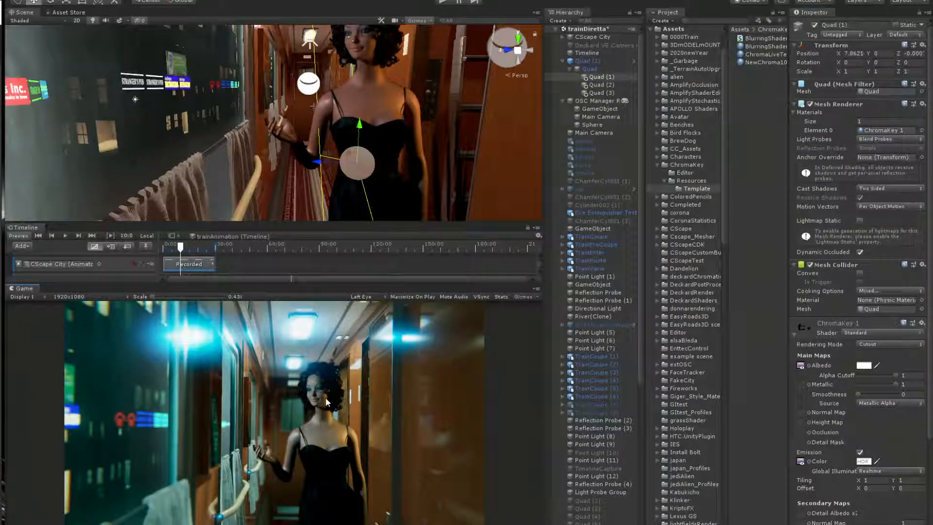
Examine the figure up close with the train animation at 3:45 and Quad (1) deactivated, and enlarge the Game view.
scroll(347, 151, "up", 4)
middle_click_drag(347, 151, 317, 168)
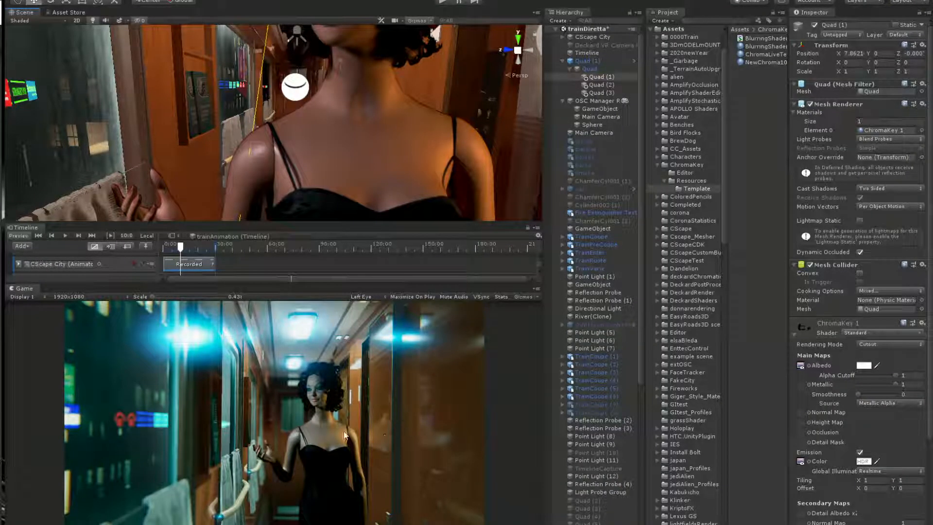
left_click_drag(180, 249, 171, 251)
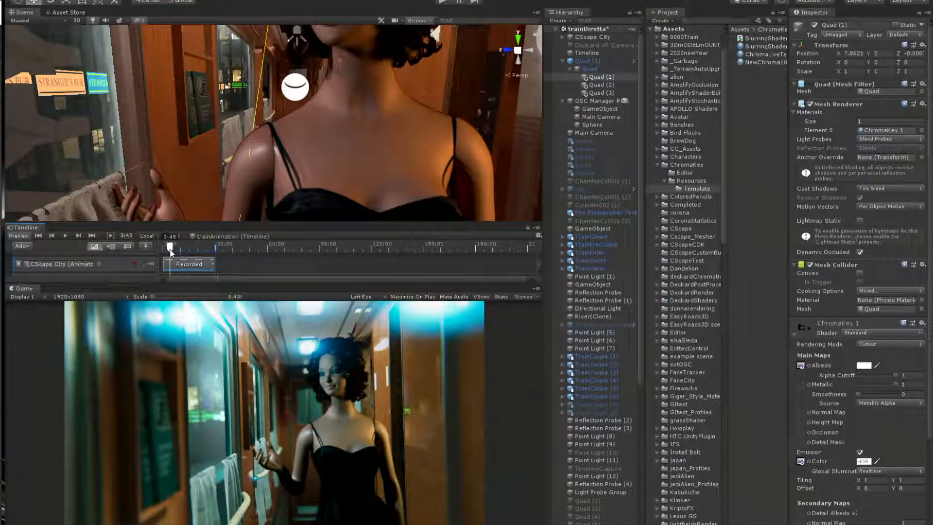
left_click(815, 25)
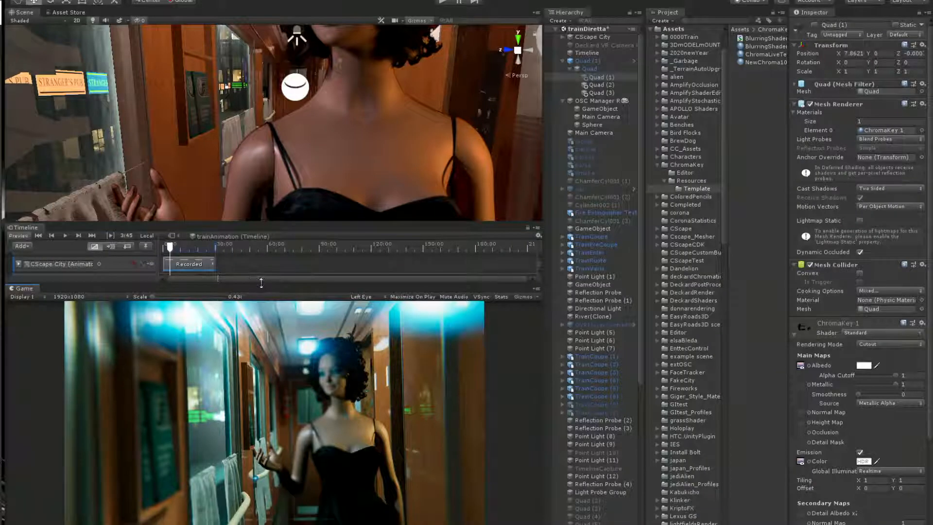
left_click_drag(262, 281, 259, 192)
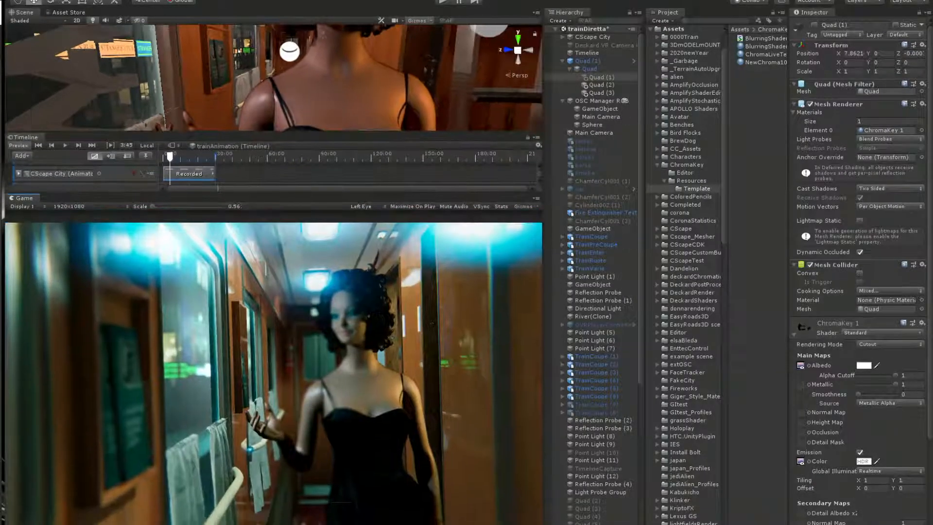
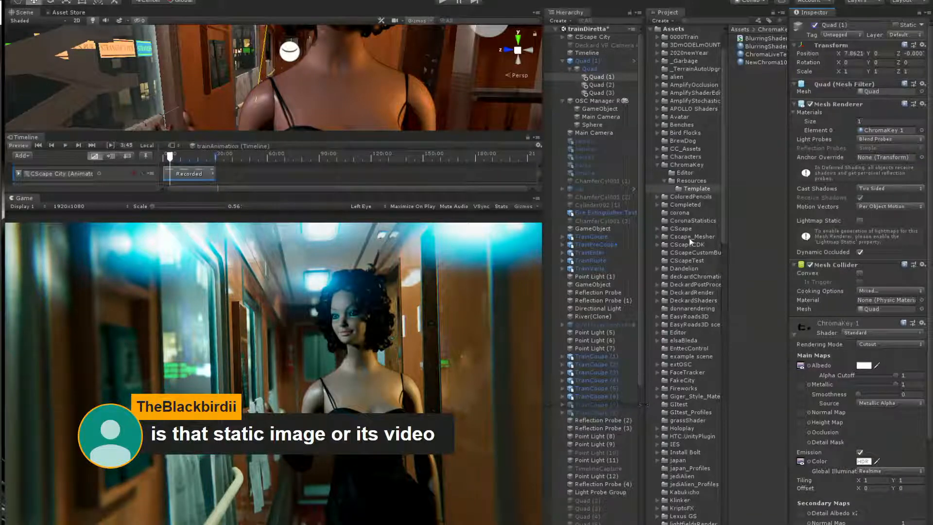
Toggle the scene's play mode and scrub the train animation from 0:52 to 8:36 to check the figure under changing light.
left_click(442, 3)
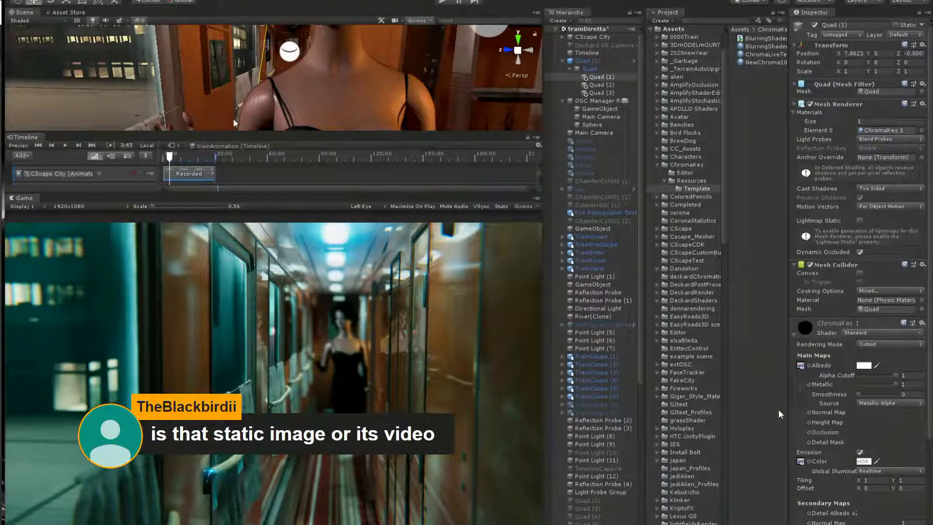
mouse_move(167, 157)
left_mouse_down()
mouse_move(187, 163)
mouse_move(166, 155)
left_mouse_up()
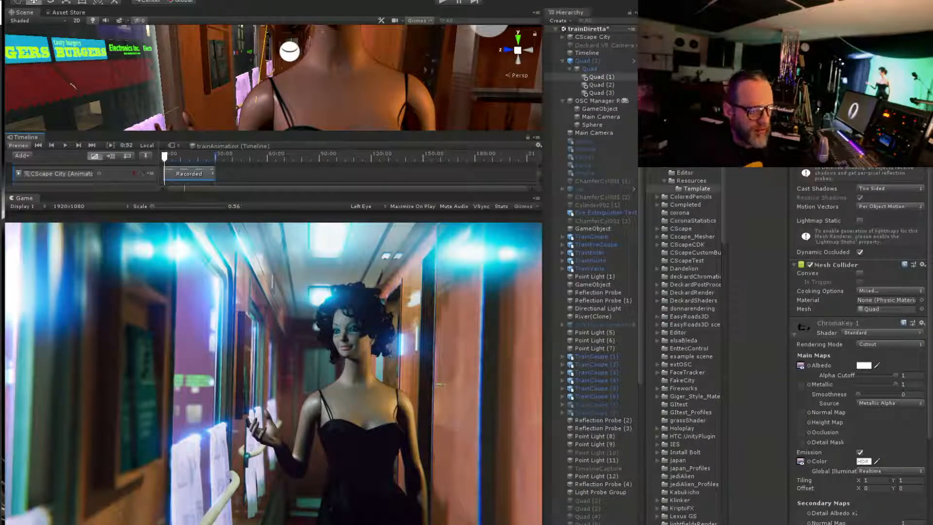
left_click_drag(164, 156, 178, 162)
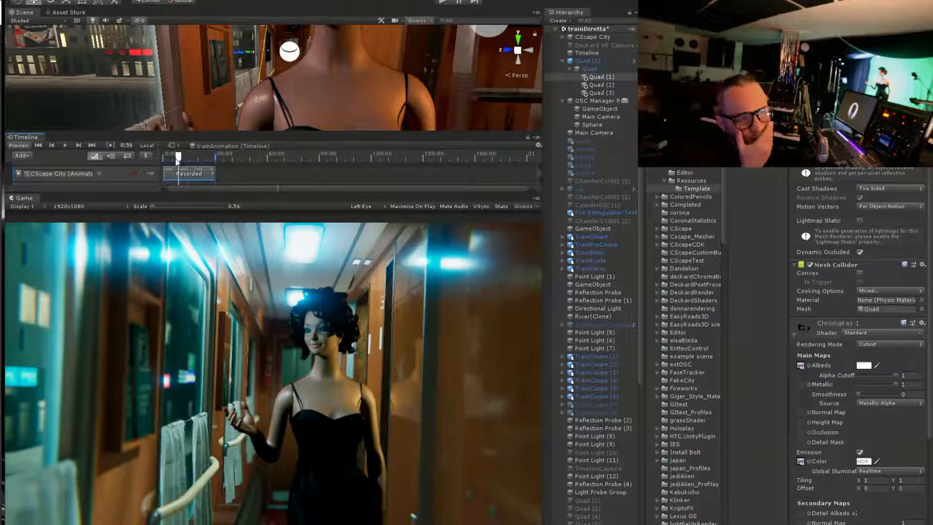